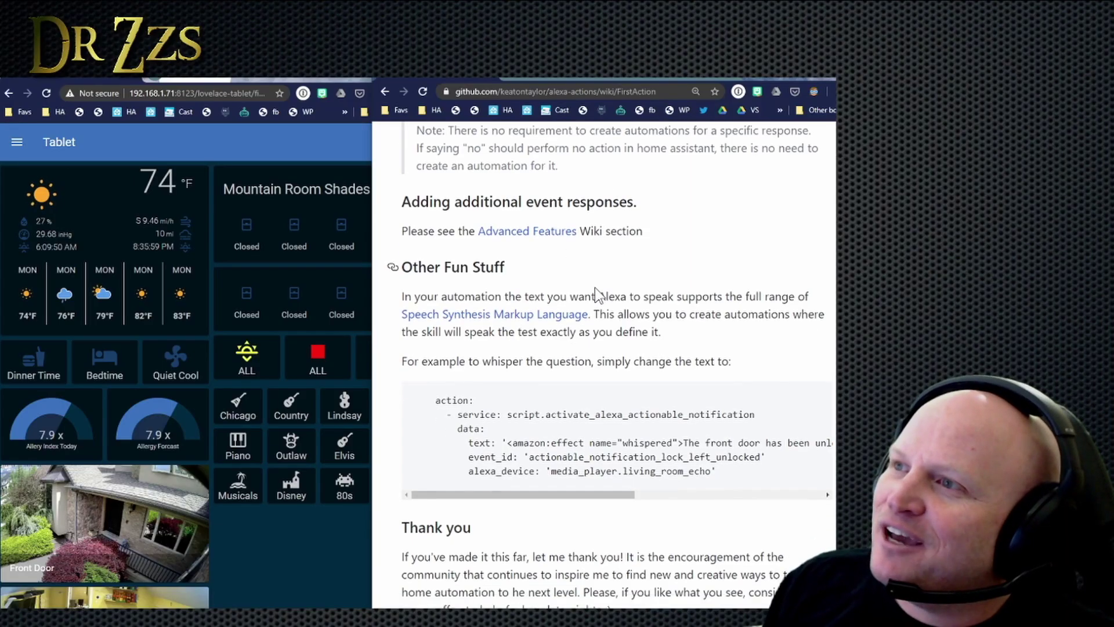
Highlight the <amazon:effect name="whispered"> opening tag in the wiki's Other Fun Stuff example code.
scroll(594, 287, down, 2)
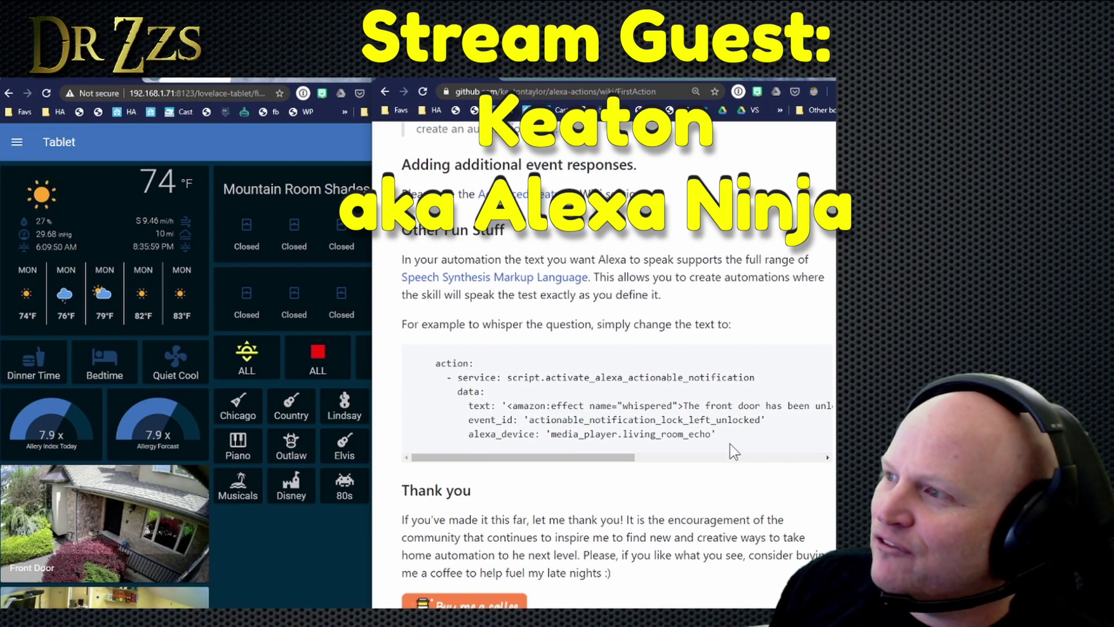
drag(702, 432, 433, 361)
click(676, 406)
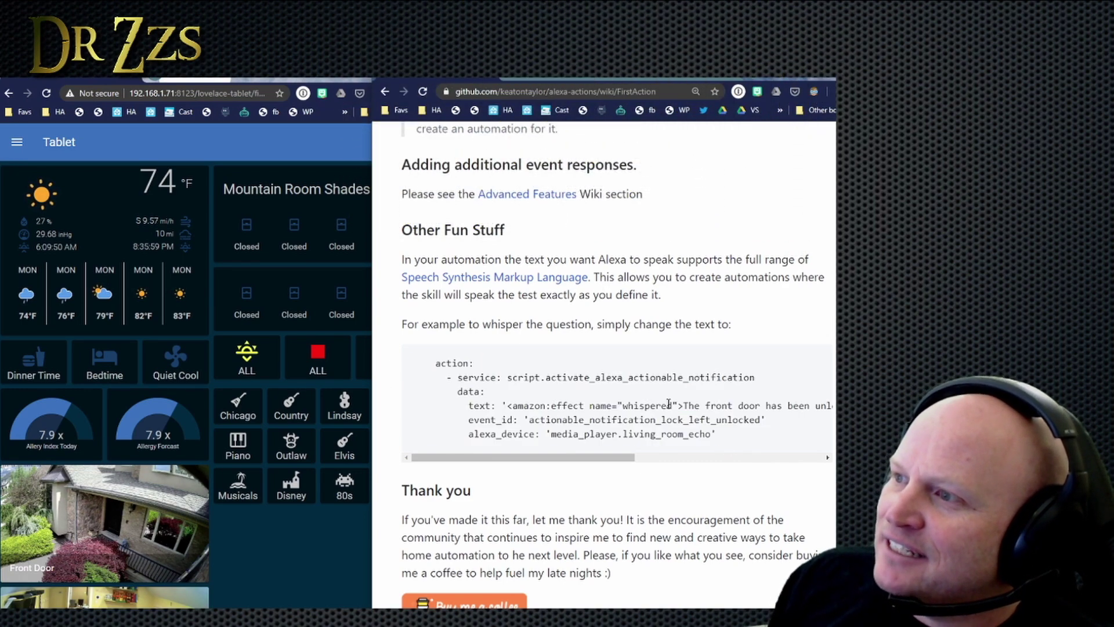
drag(677, 406, 590, 406)
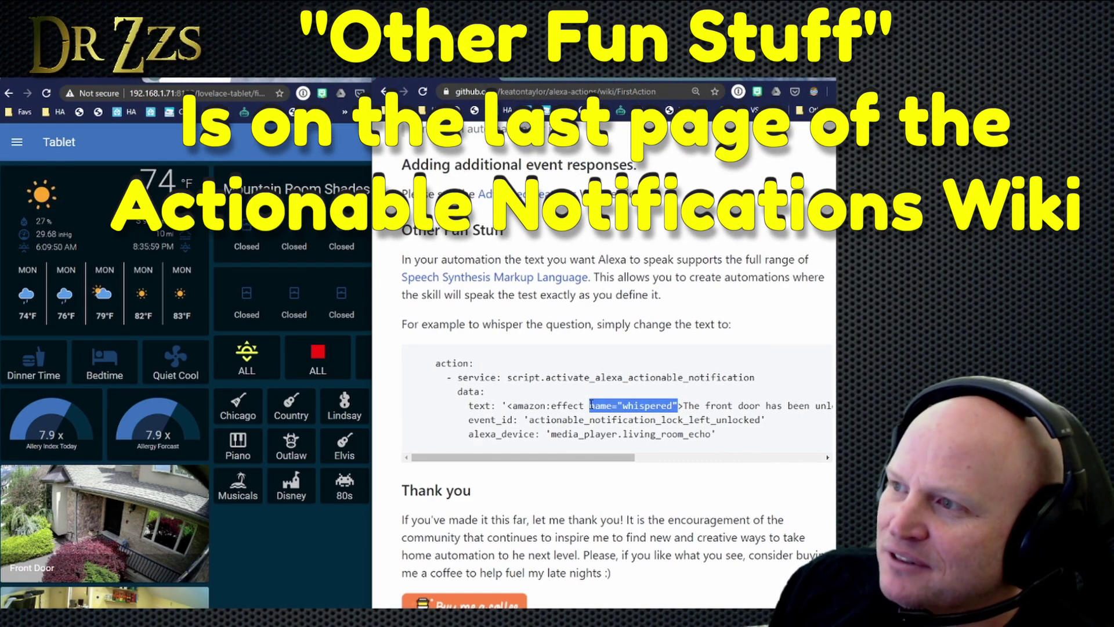
drag(507, 405, 685, 404)
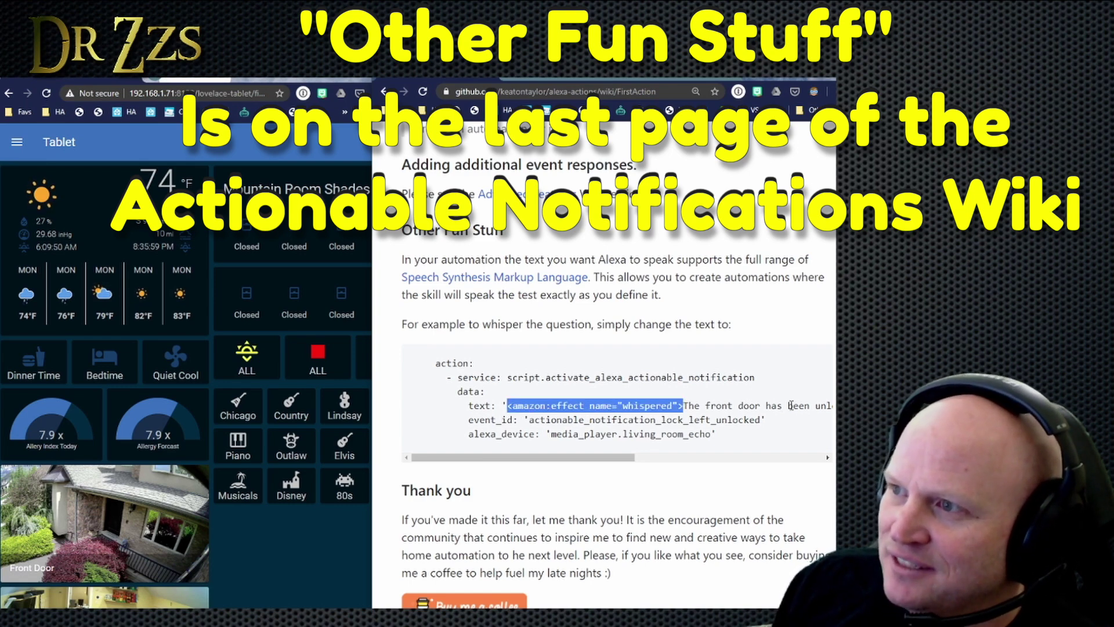
mouse_move(605, 458)
mouse_down()
mouse_move(807, 458)
mouse_move(564, 458)
mouse_up()
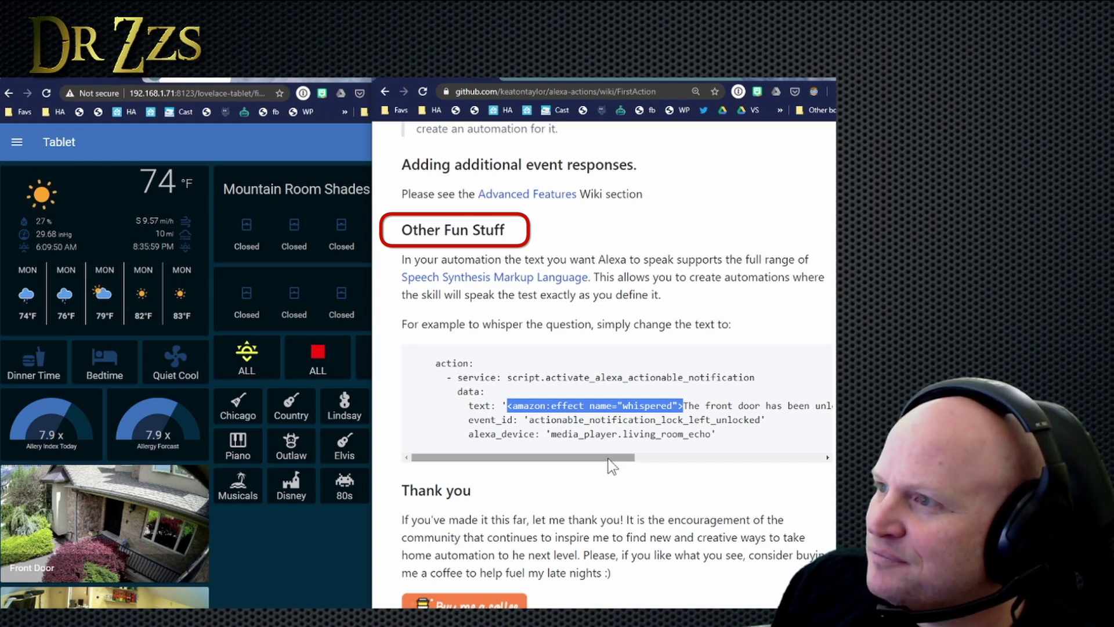
mouse_move(607, 457)
mouse_down()
mouse_move(796, 454)
mouse_move(610, 458)
mouse_up()
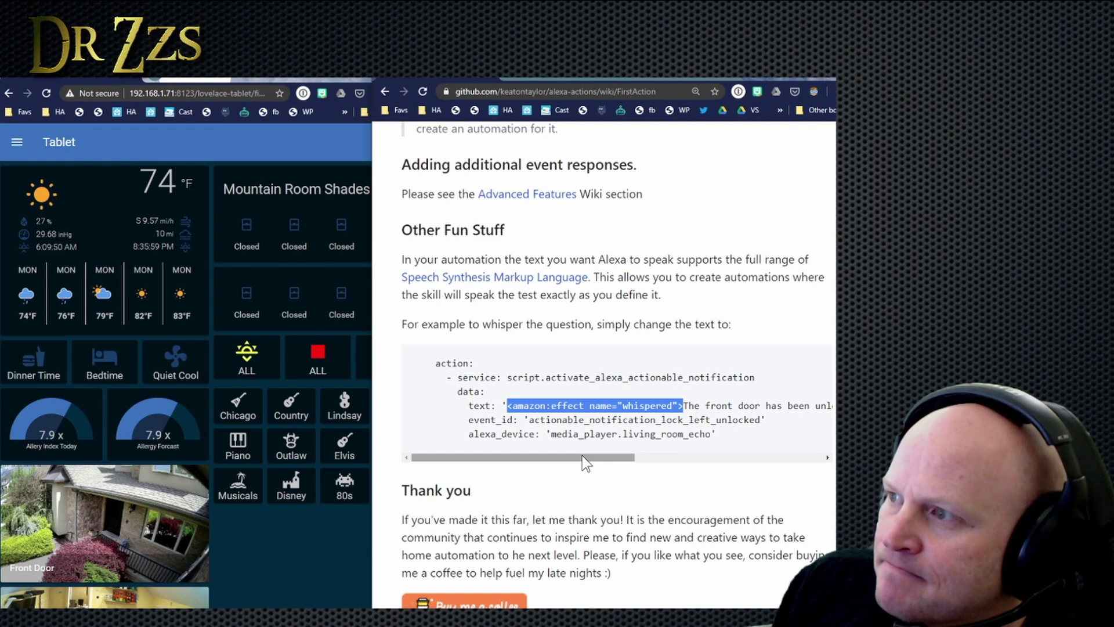
drag(587, 463, 598, 462)
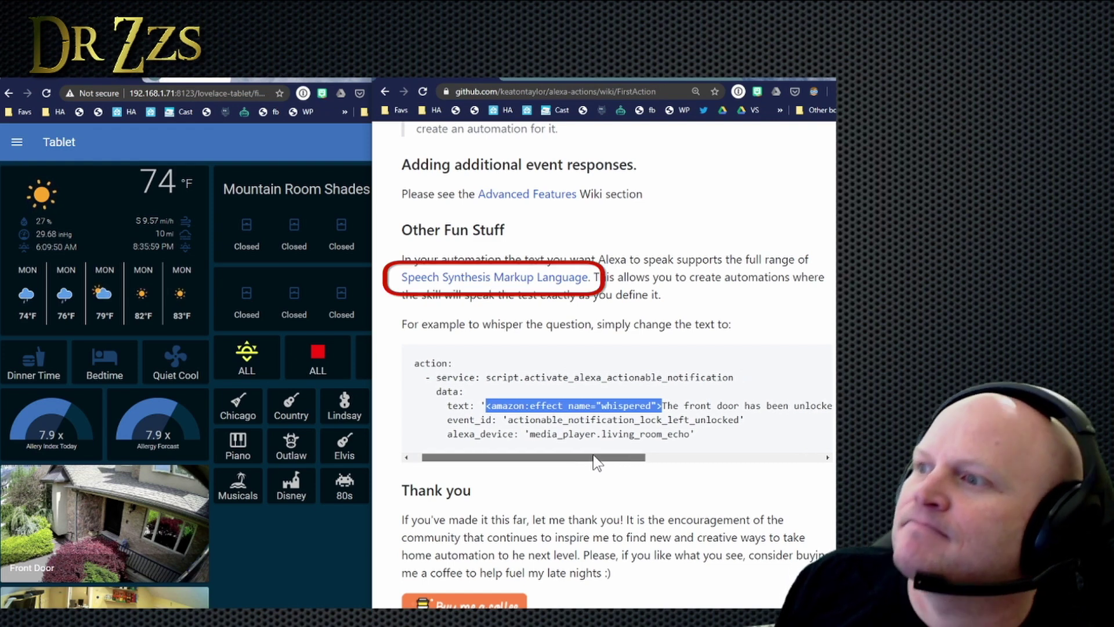
scroll(595, 460, right, 2)
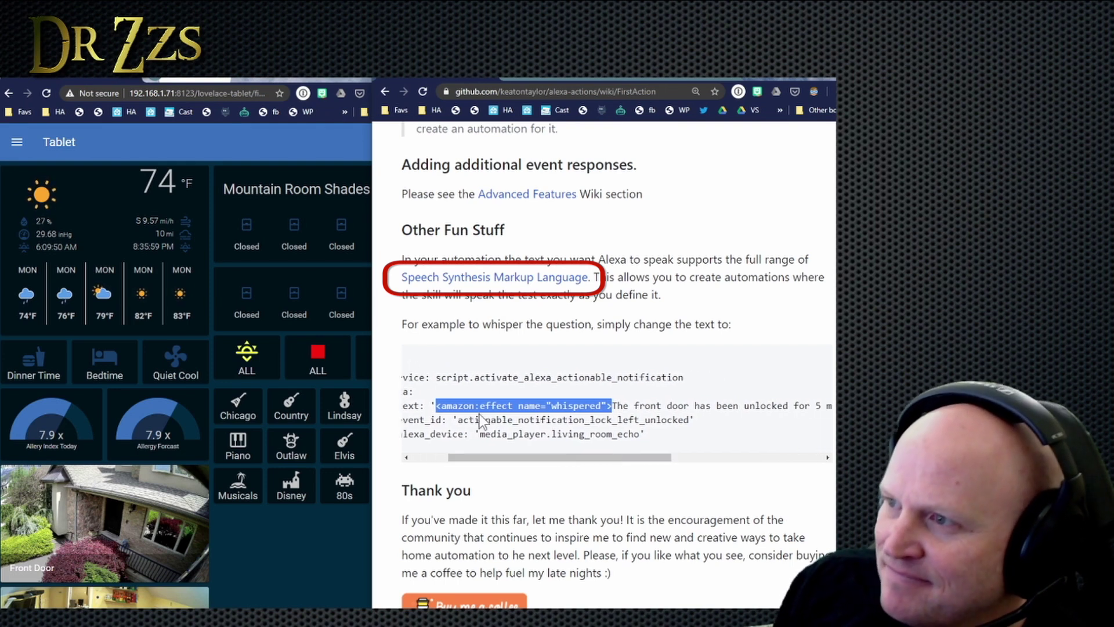
drag(437, 405, 610, 408)
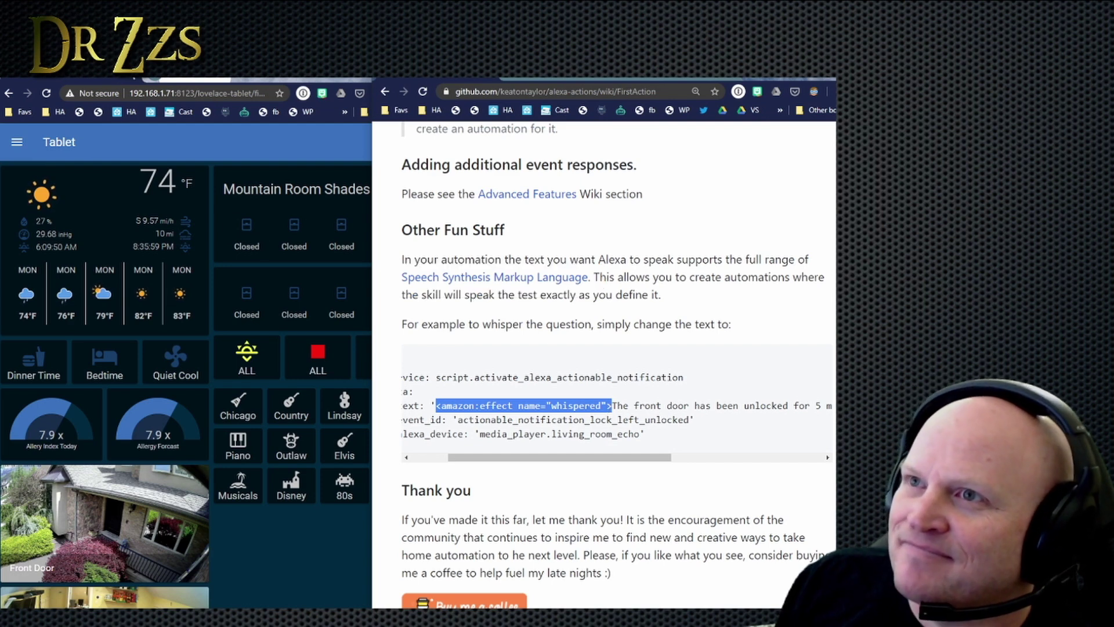
Return to the browser and scroll the SSML Reference down to its Supported SSML tags list.
click(15, 145)
click(659, 430)
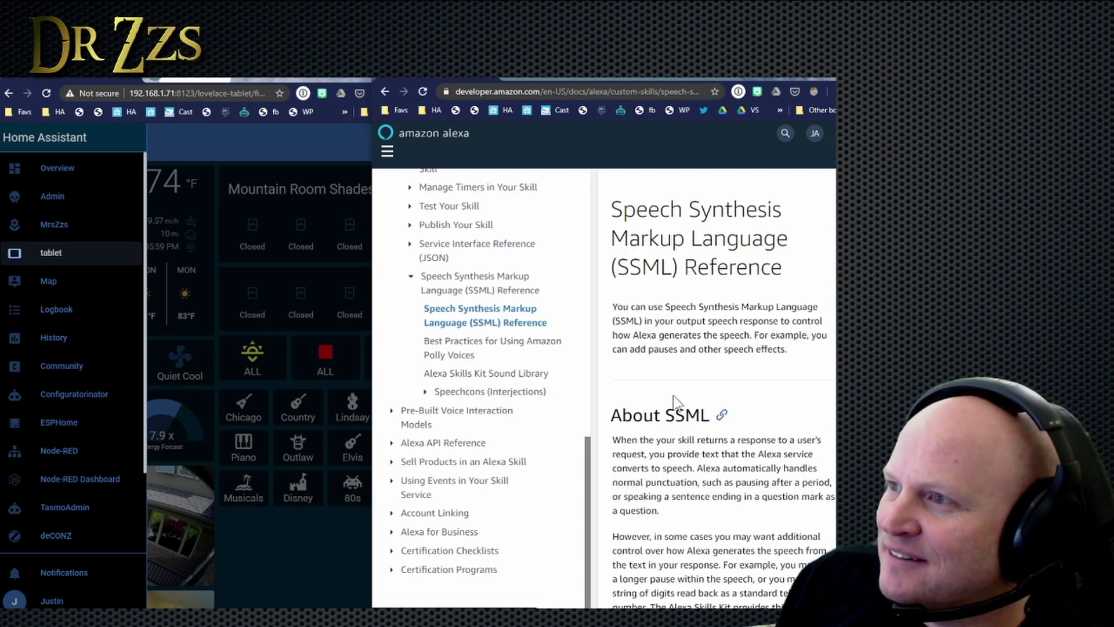
scroll(675, 401, down, 5)
scroll(746, 464, down, 5)
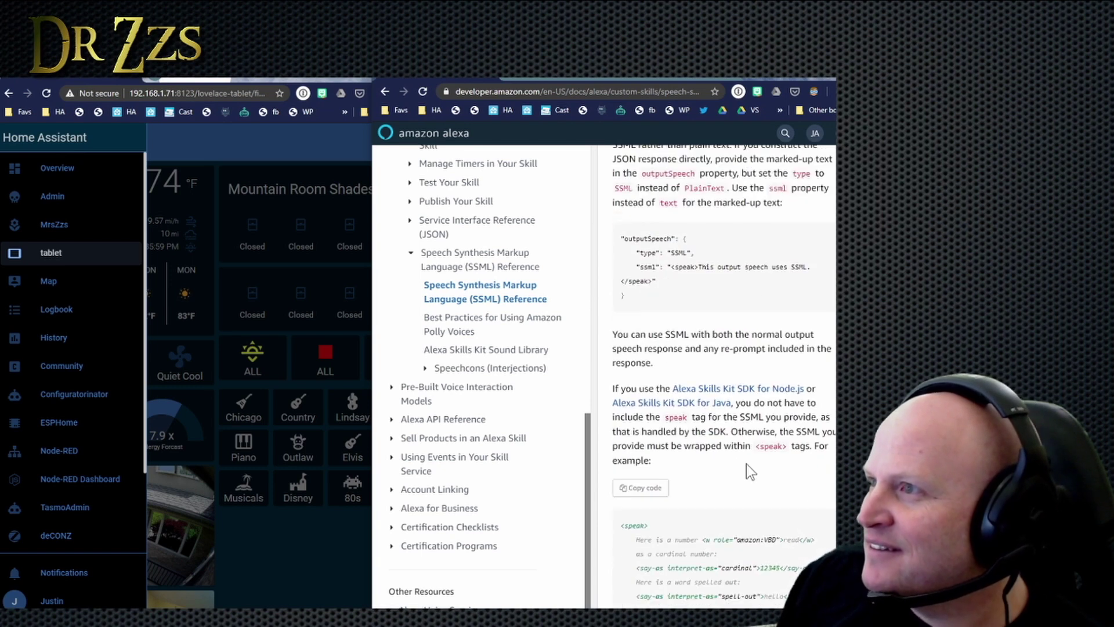
scroll(723, 457, down, 10)
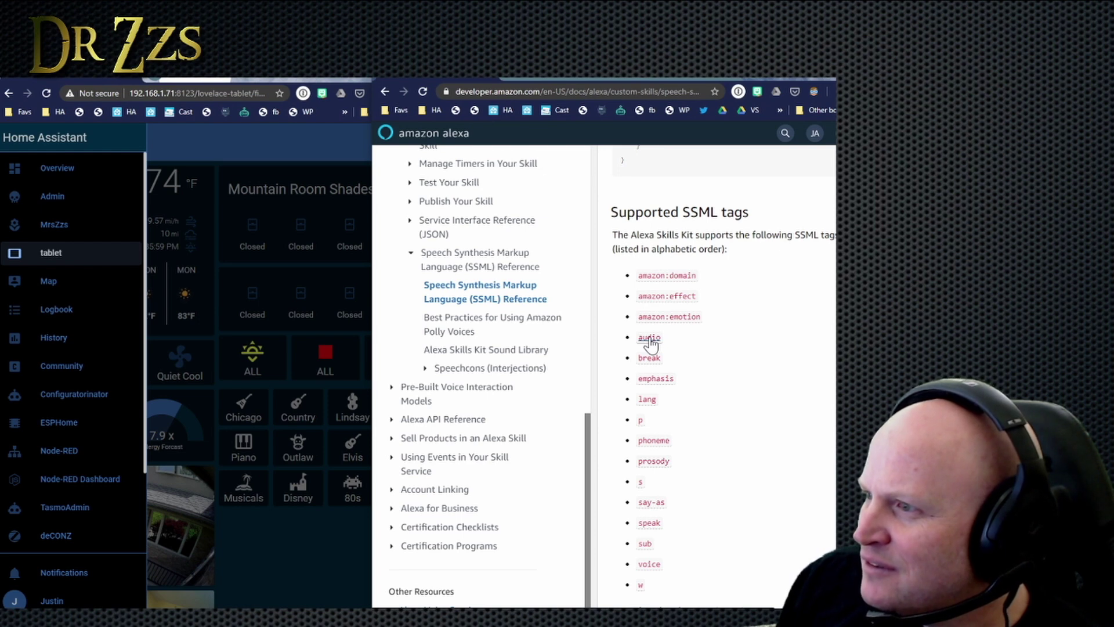
scroll(720, 464, down, 2)
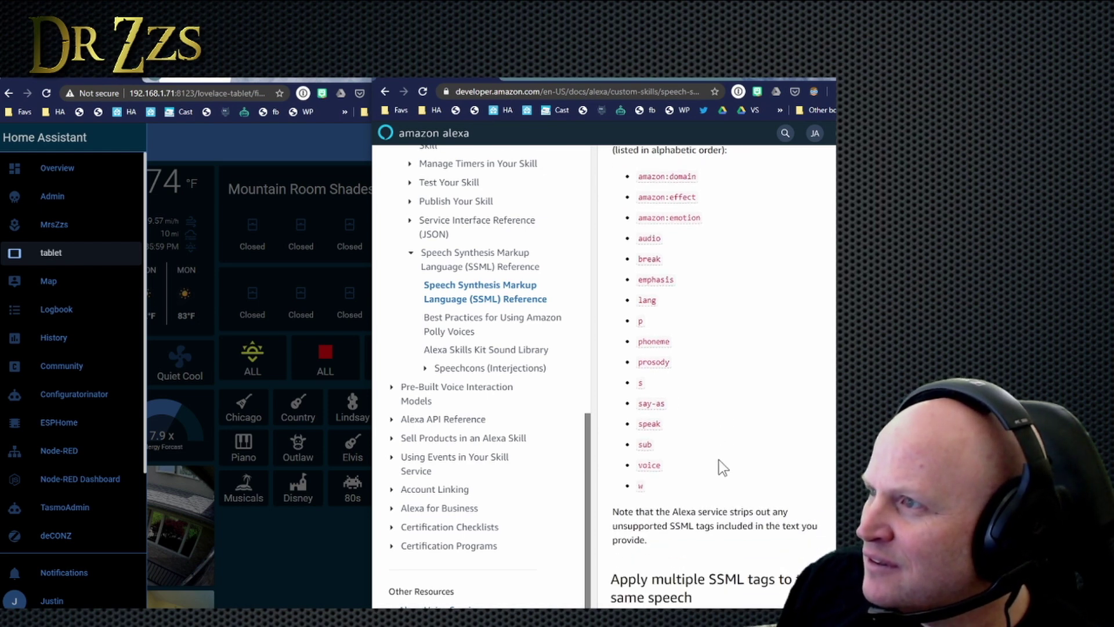
scroll(699, 362, up, 2)
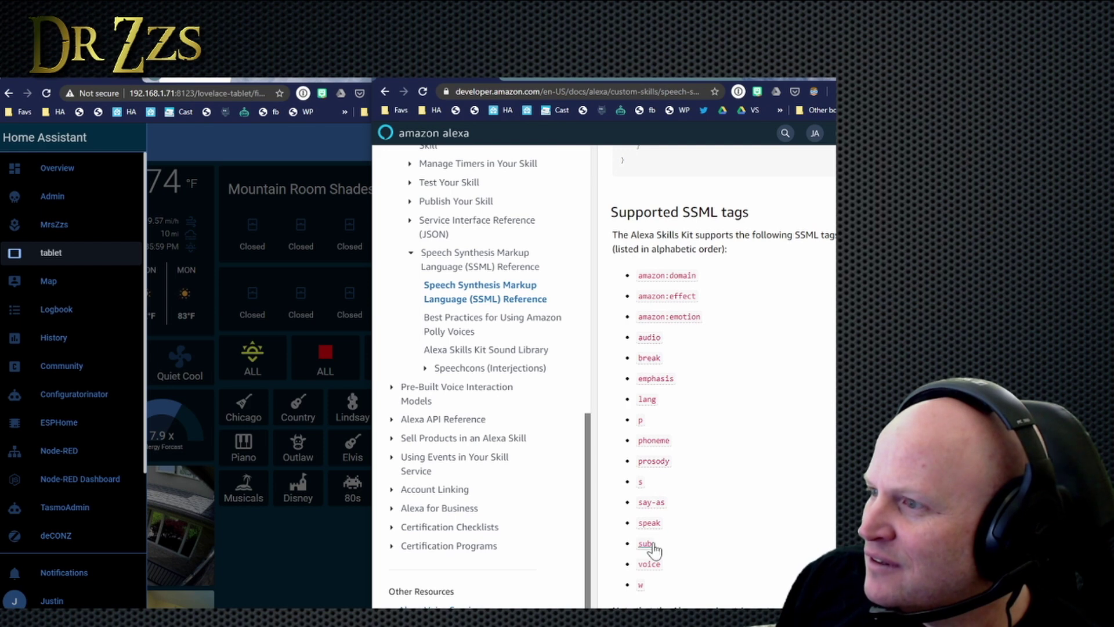
scroll(679, 290, up, 1)
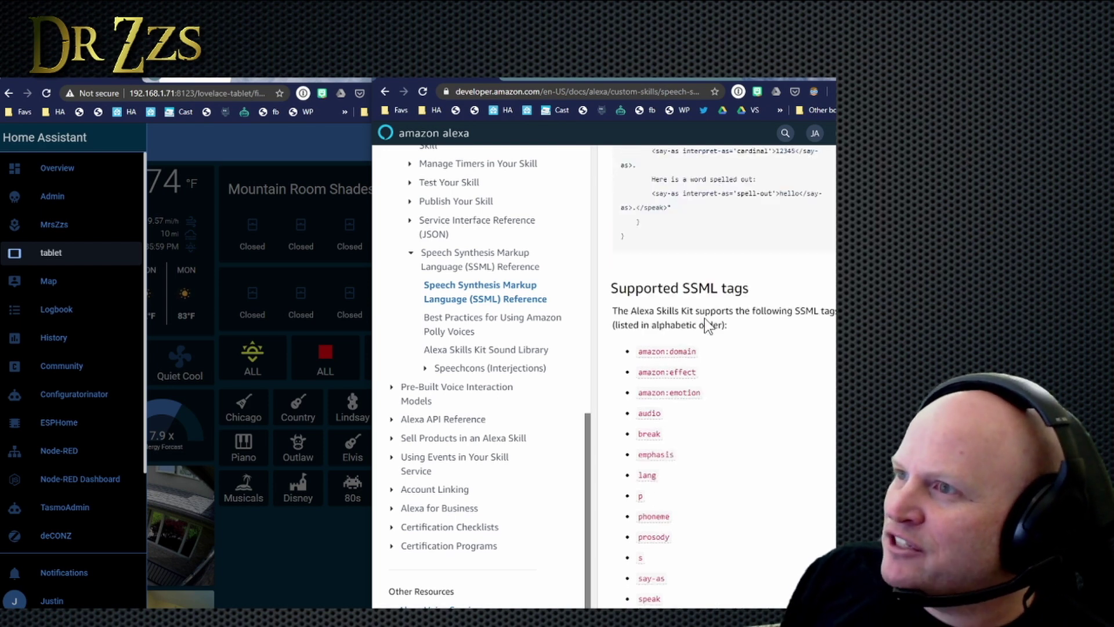
scroll(704, 318, up, 5)
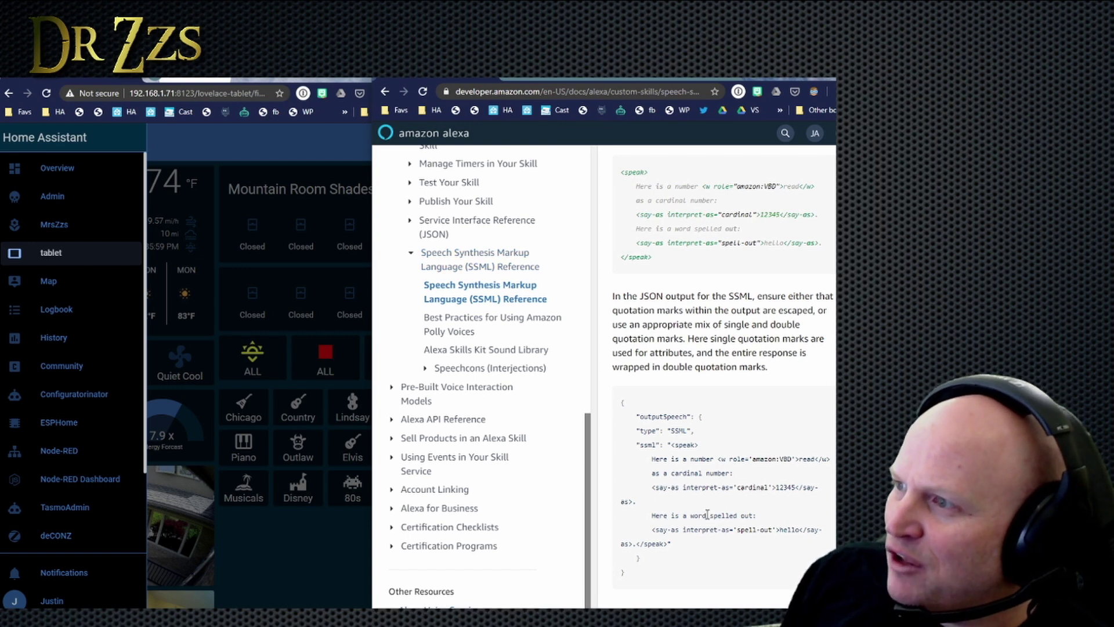
scroll(708, 514, down, 4)
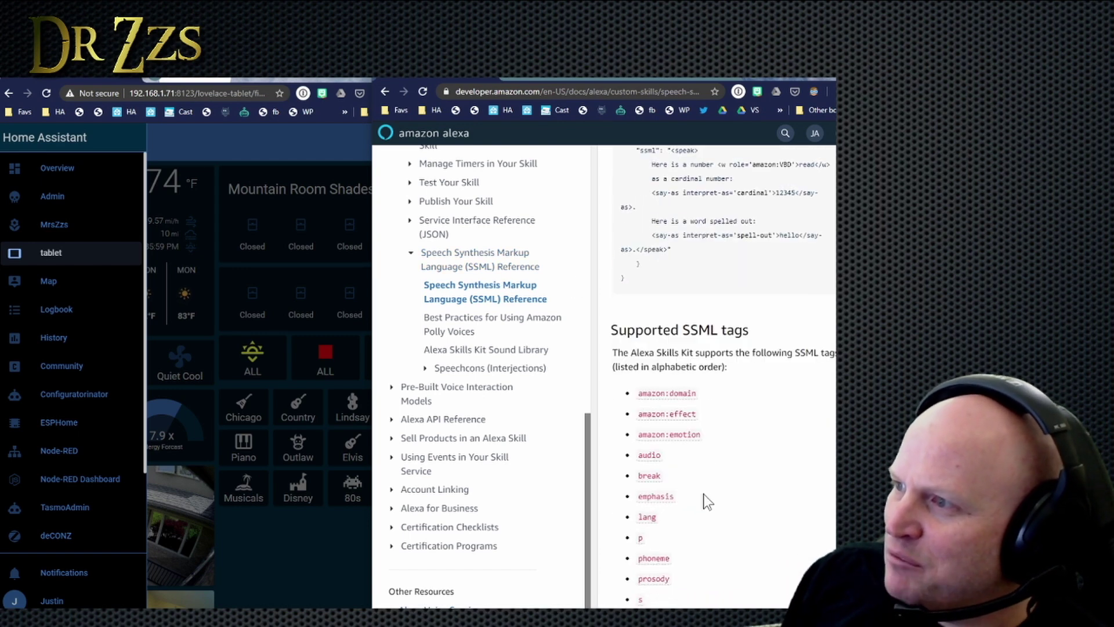
Jump to the amazon:emotion section and highlight its excited and disappointed emotion values.
click(668, 437)
double_click(716, 465)
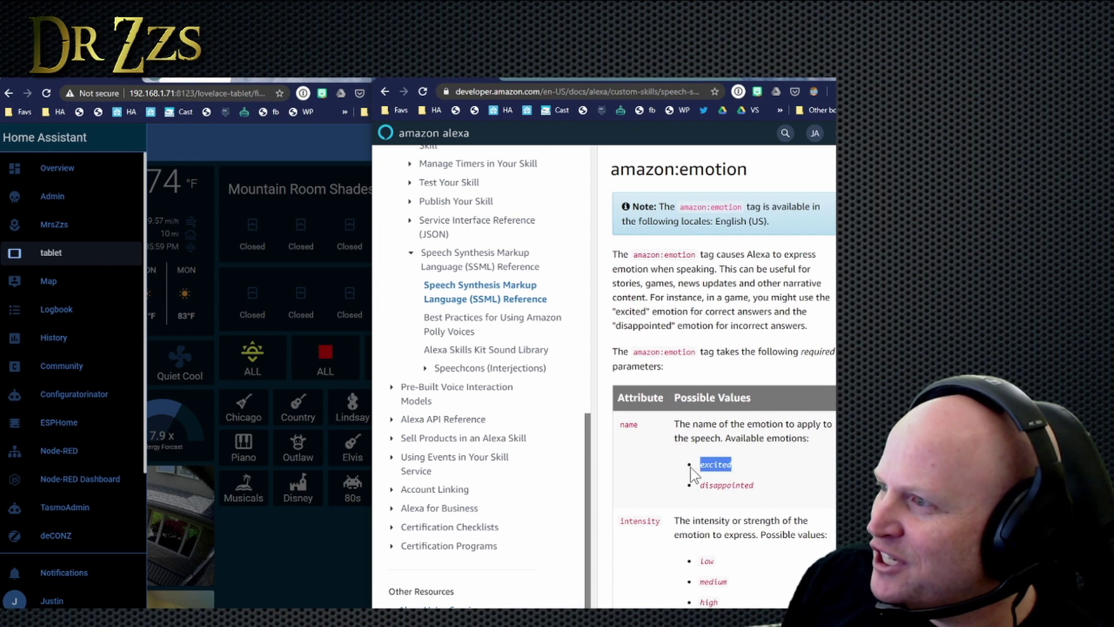
scroll(749, 528, down, 2)
double_click(725, 368)
scroll(740, 474, down, 2)
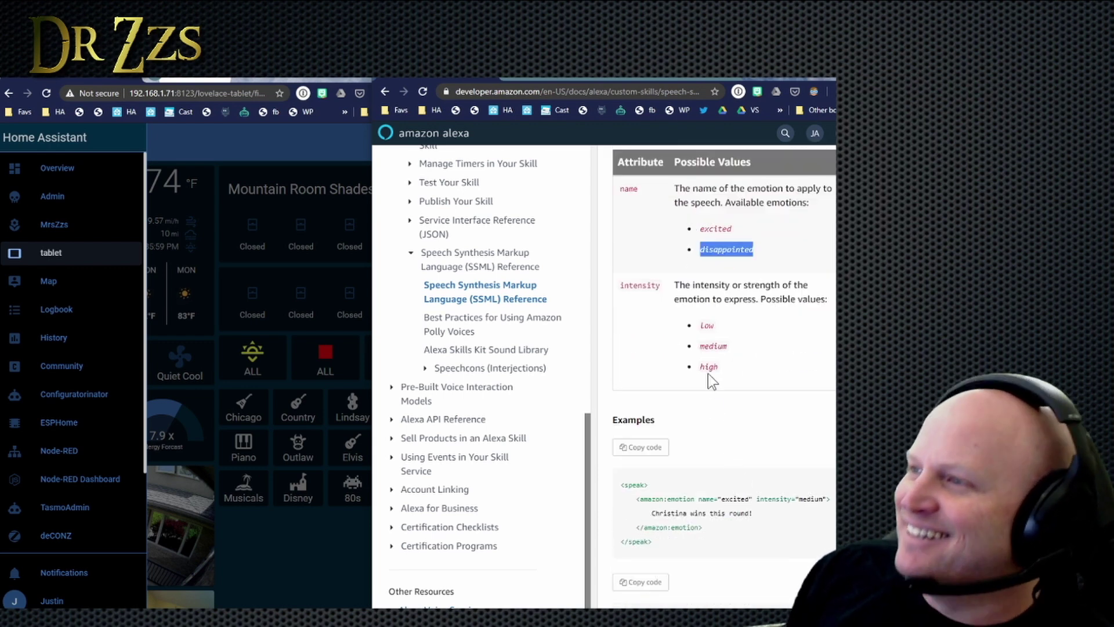
scroll(739, 382, up, 8)
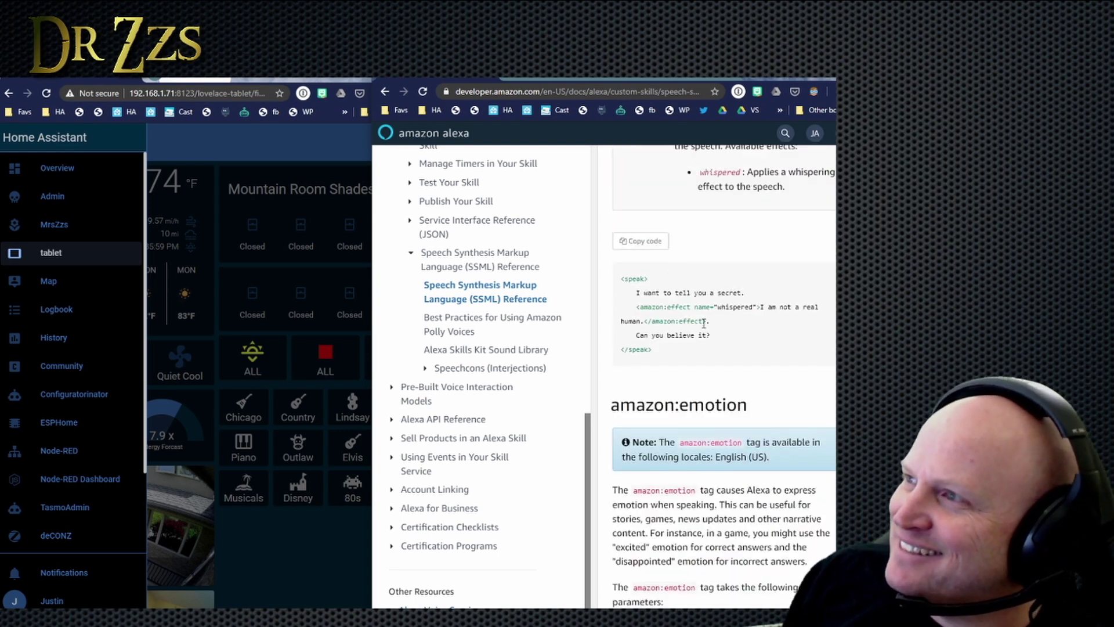
scroll(714, 325, up, 5)
drag(757, 469, 700, 467)
scroll(727, 311, up, 1)
Glance at the other browser tabs, including the Home Assistant automation, then return to the SSML docs.
click(550, 72)
click(656, 75)
click(427, 77)
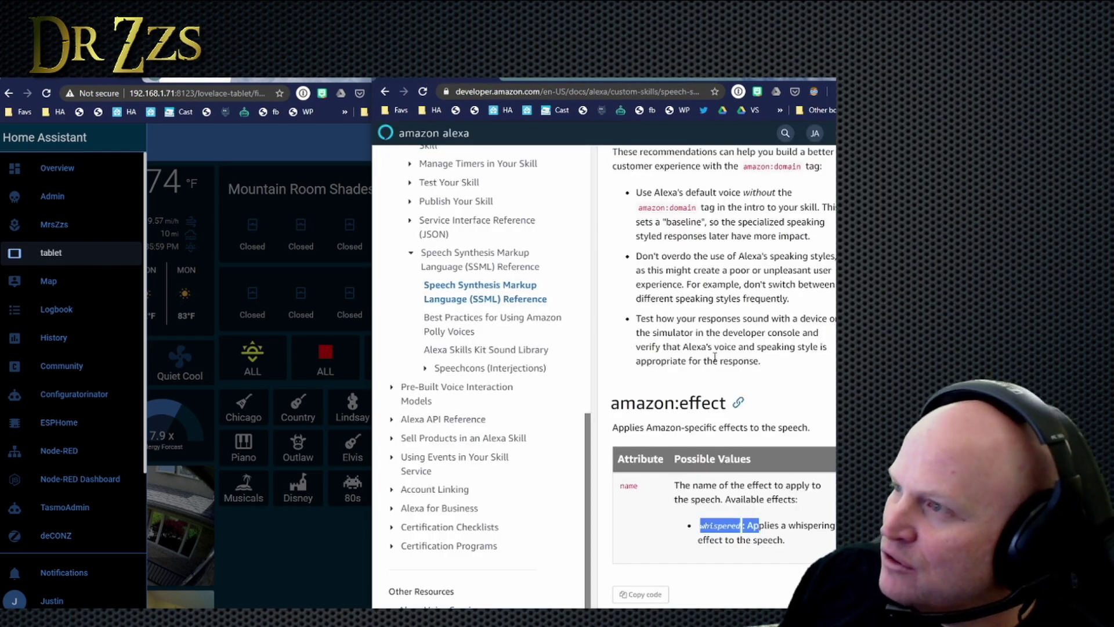
scroll(707, 368, up, 1)
scroll(707, 368, up, 2)
Highlight the amazon:effect heading and scroll through its section of the SSML reference.
double_click(639, 522)
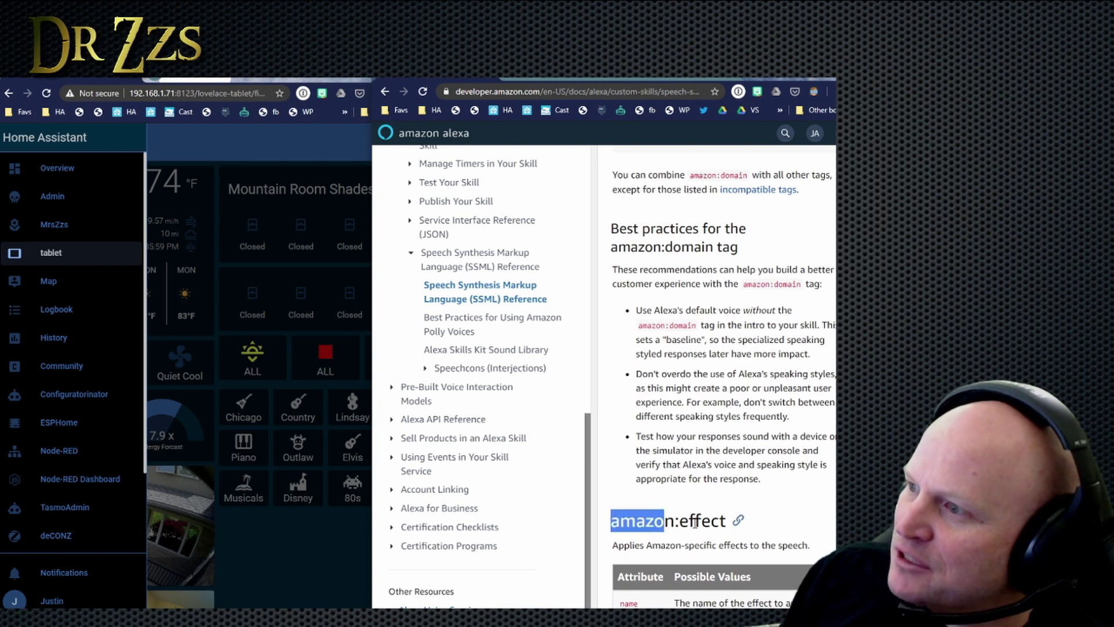
triple_click(746, 522)
scroll(767, 413, down, 5)
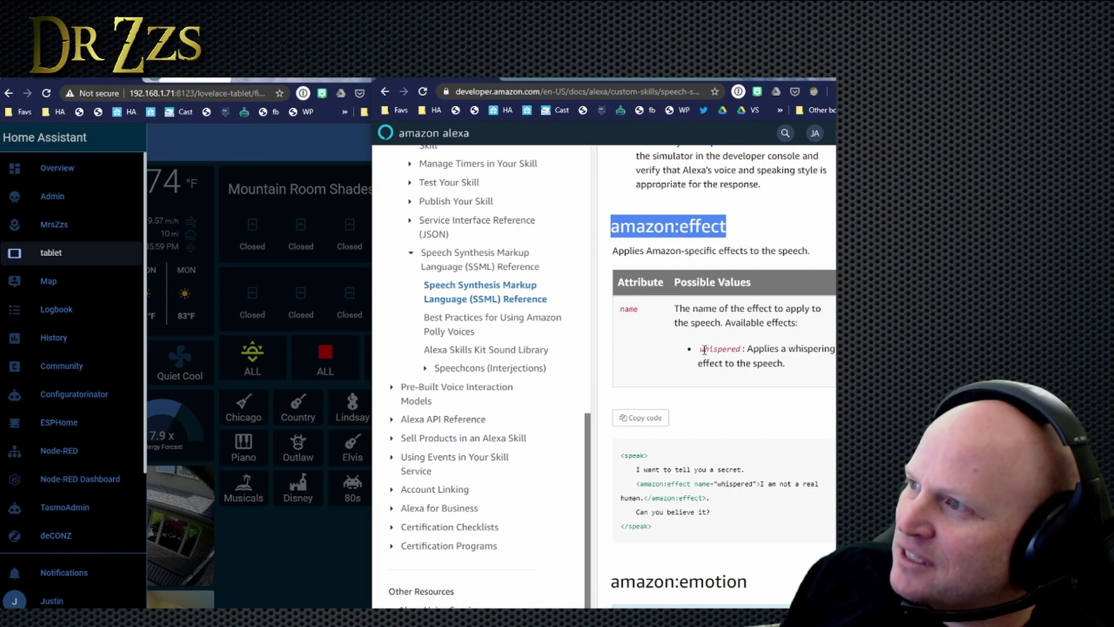
scroll(734, 400, down, 5)
scroll(689, 417, down, 1)
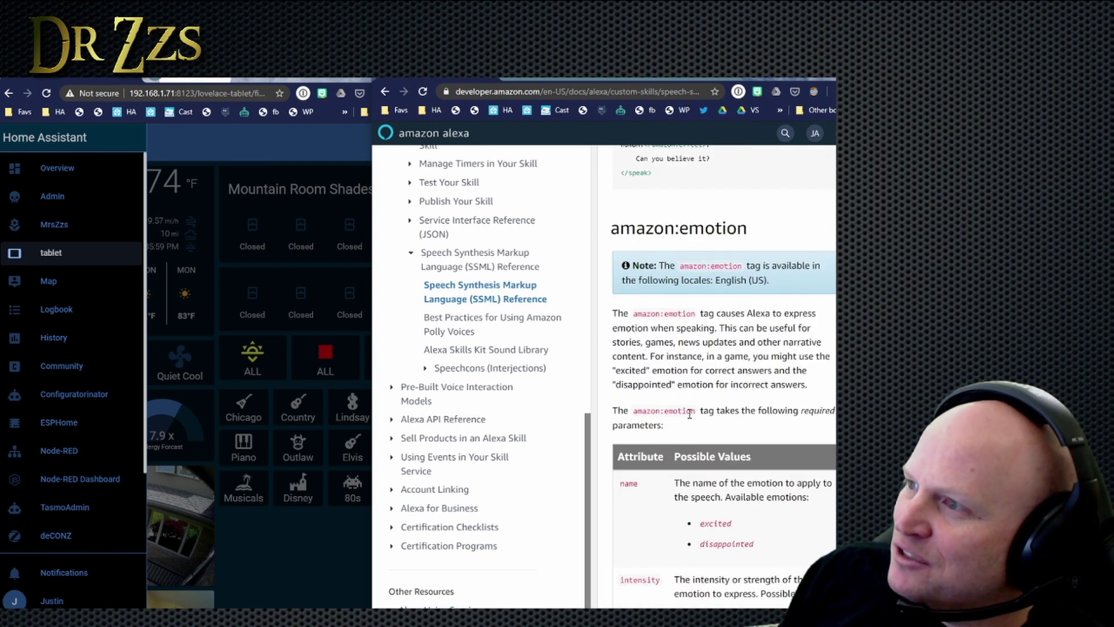
scroll(697, 452, down, 5)
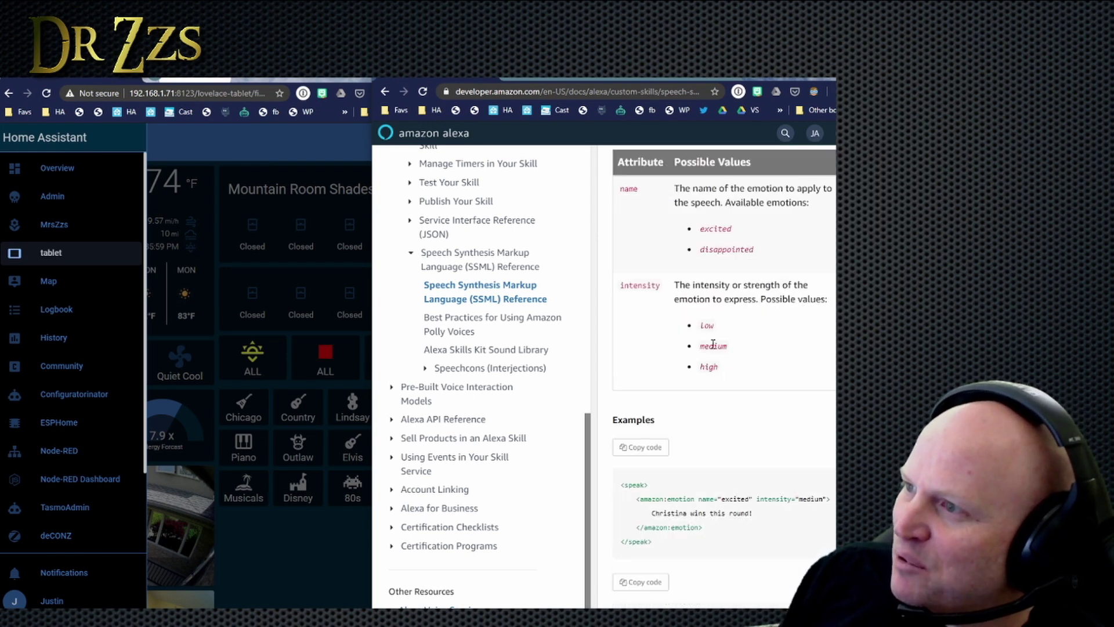
scroll(662, 240, up, 4)
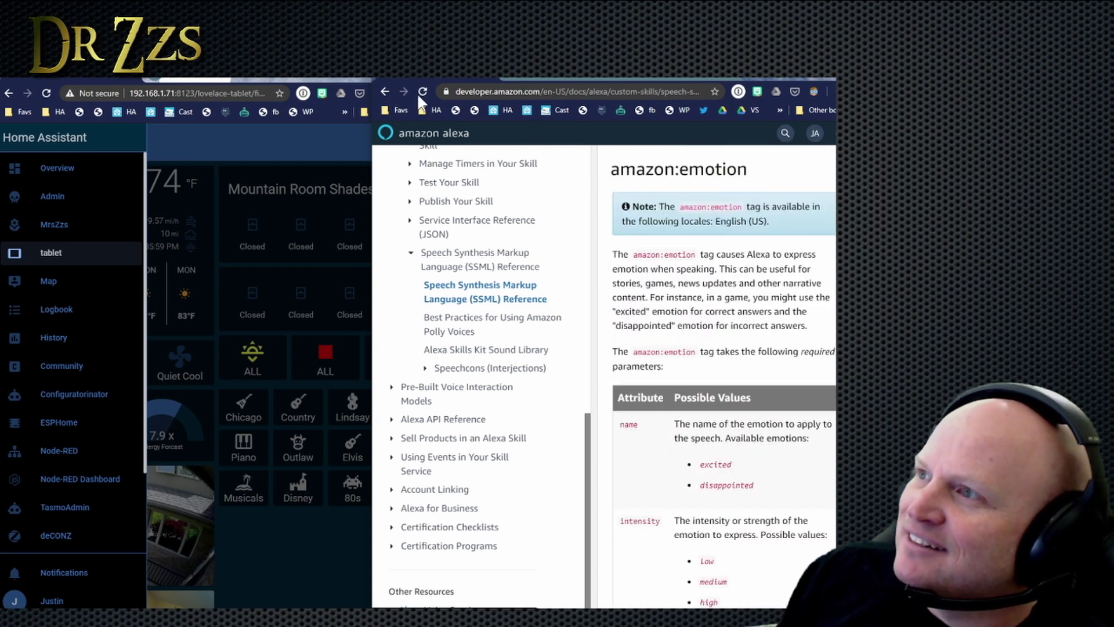
scroll(714, 299, up, 15)
scroll(706, 301, up, 5)
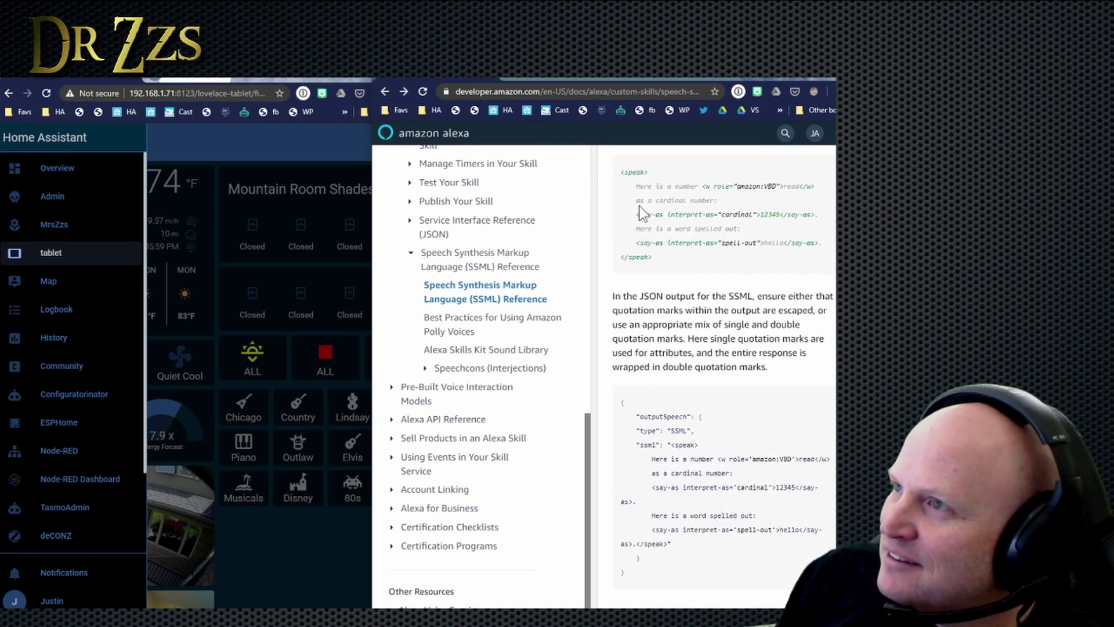
Back on the wiki, select amazon:effect in the whisper example and right-click the Speech Synthesis Markup Language link.
click(384, 91)
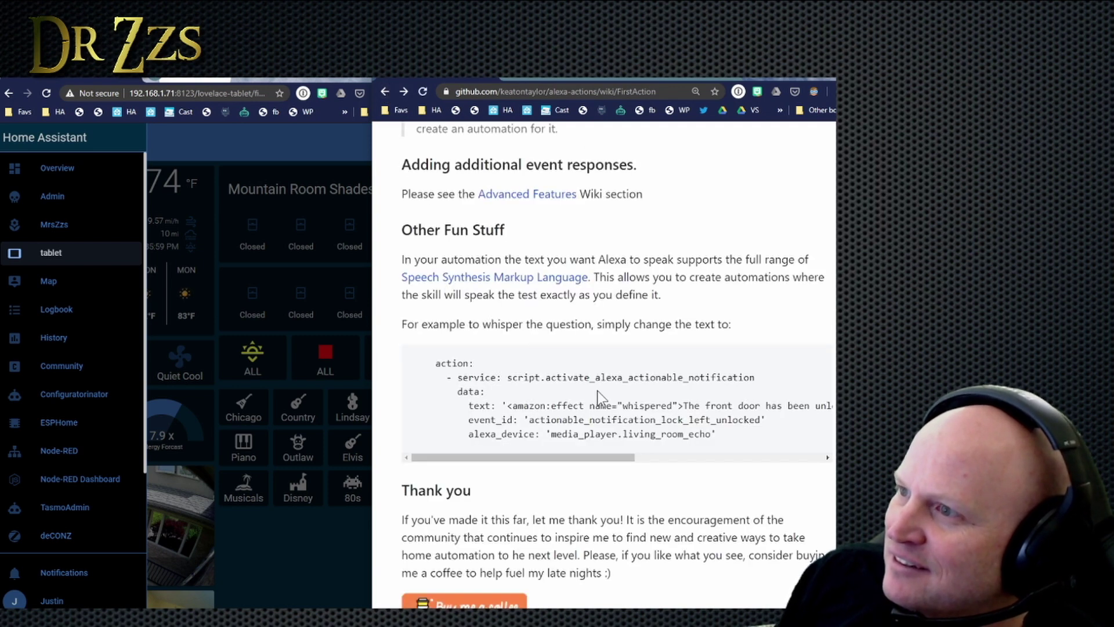
drag(532, 408, 689, 402)
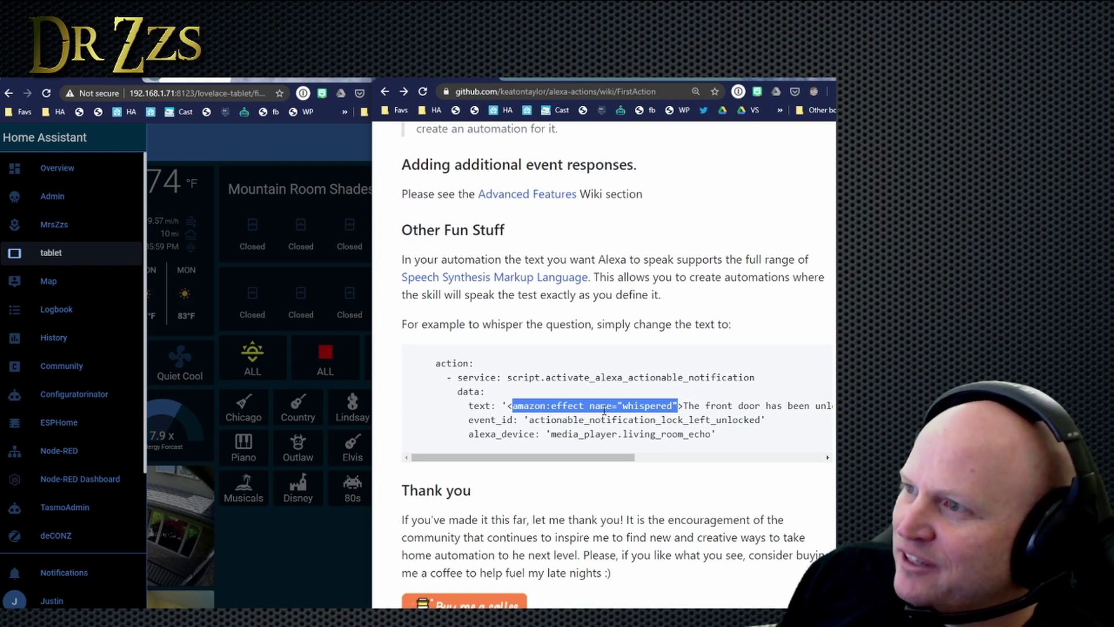
double_click(557, 407)
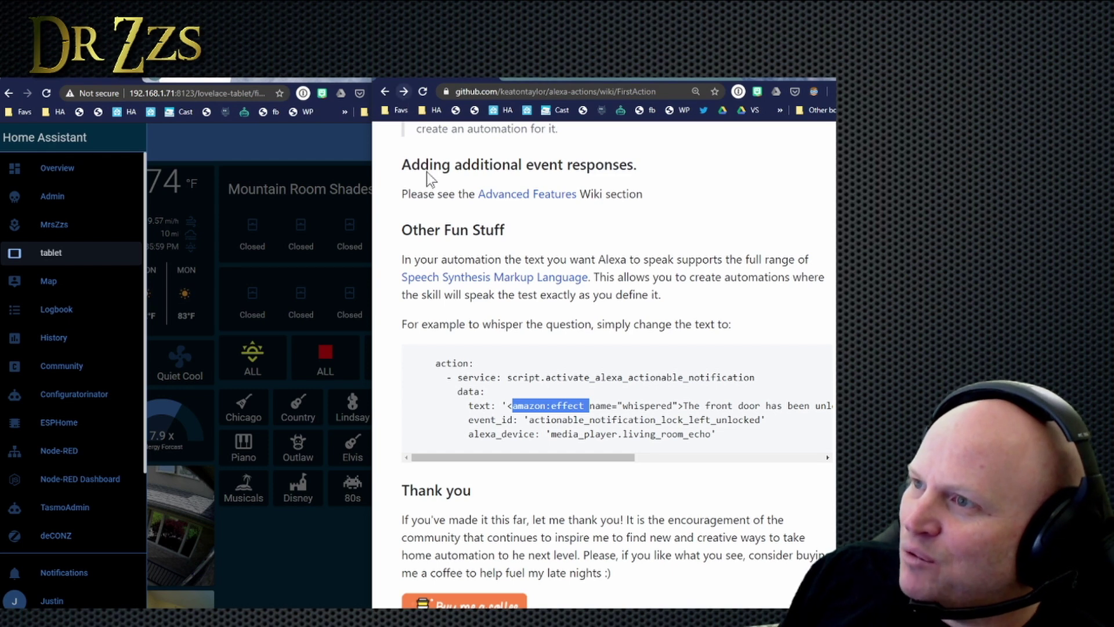
right_click(519, 282)
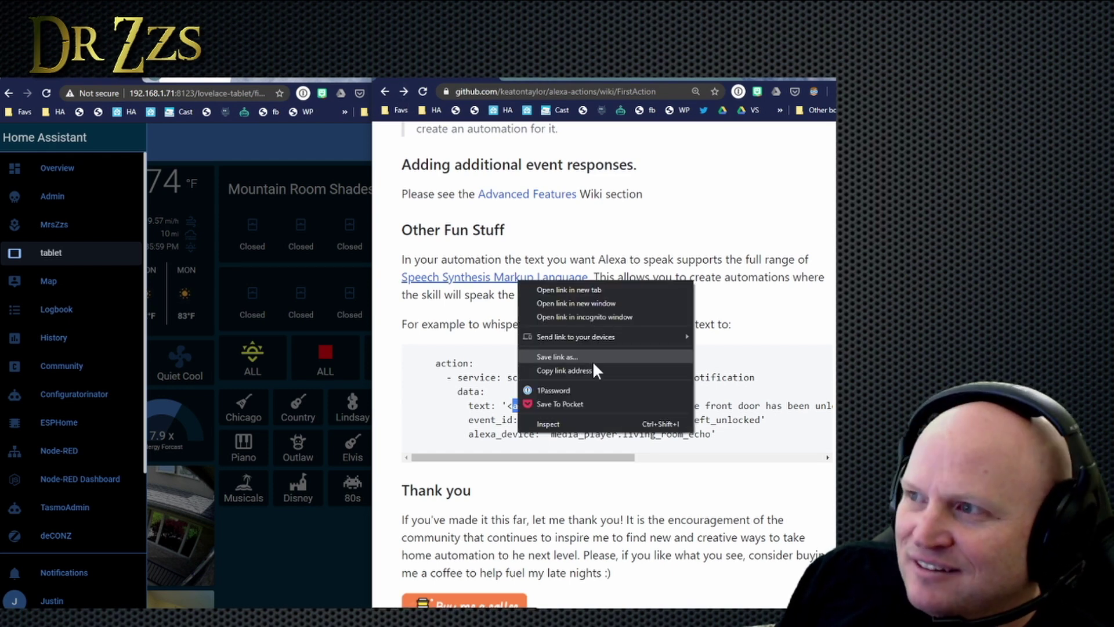
Open the SSML reference in a new tab and scroll to the multiple-tags amazon:emotion example.
click(590, 291)
scroll(738, 403, down, 8)
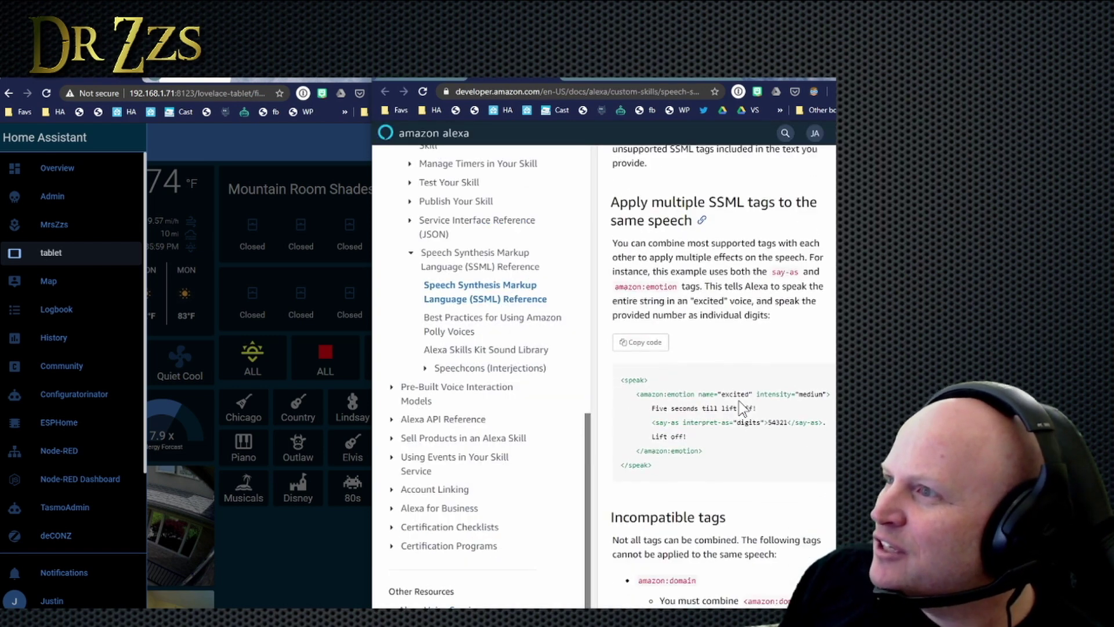
scroll(740, 400, down, 20)
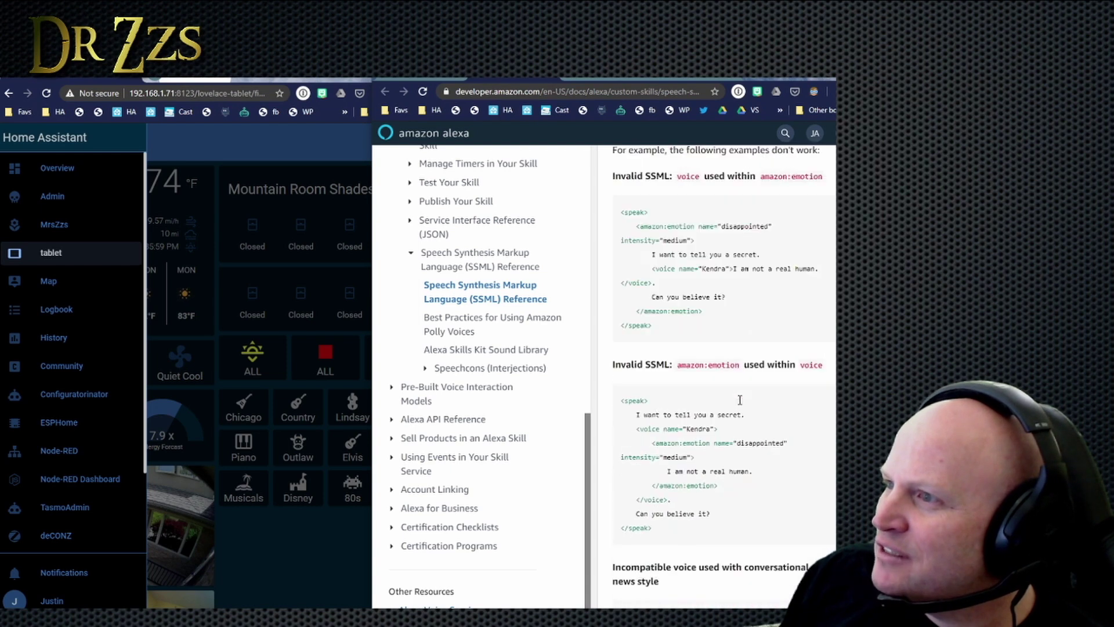
scroll(740, 400, down, 8)
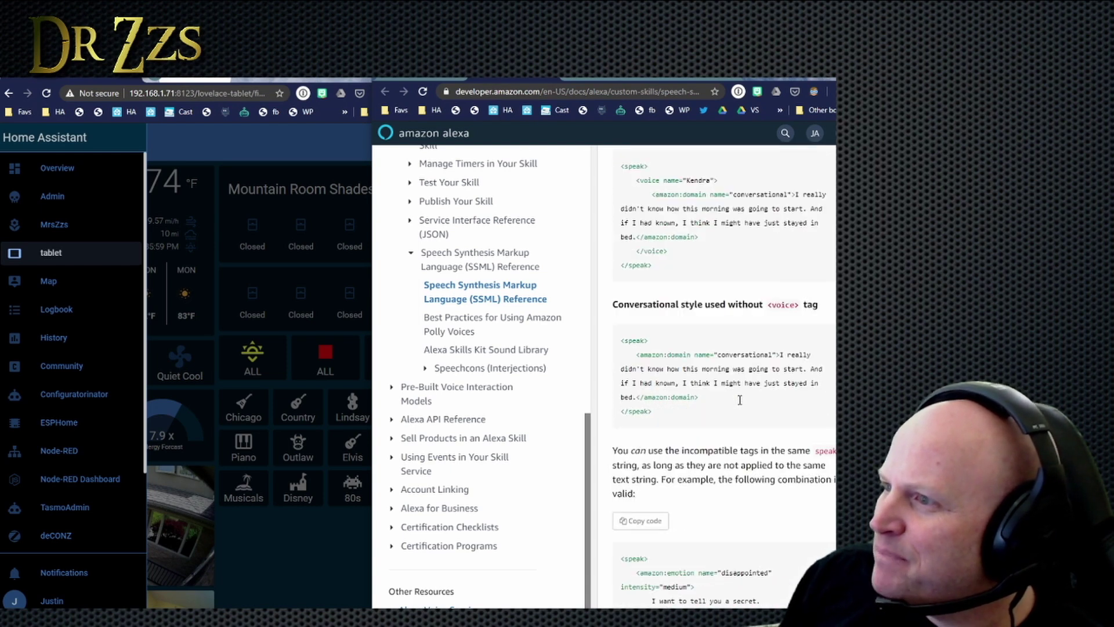
scroll(740, 399, down, 3)
scroll(725, 325, up, 7)
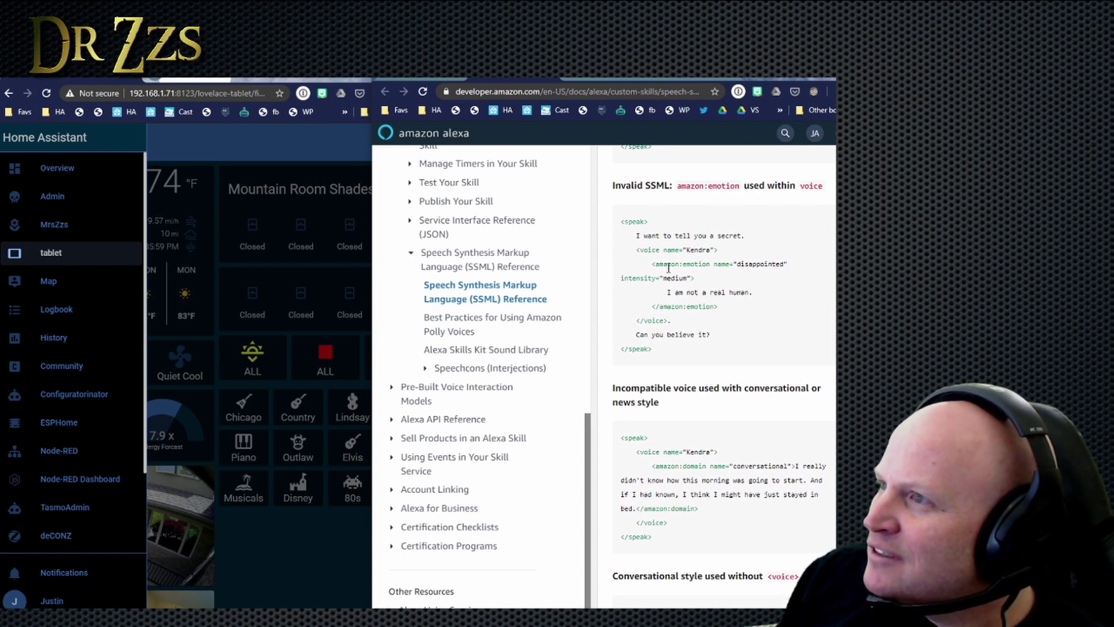
scroll(731, 405, down, 4)
scroll(729, 405, up, 10)
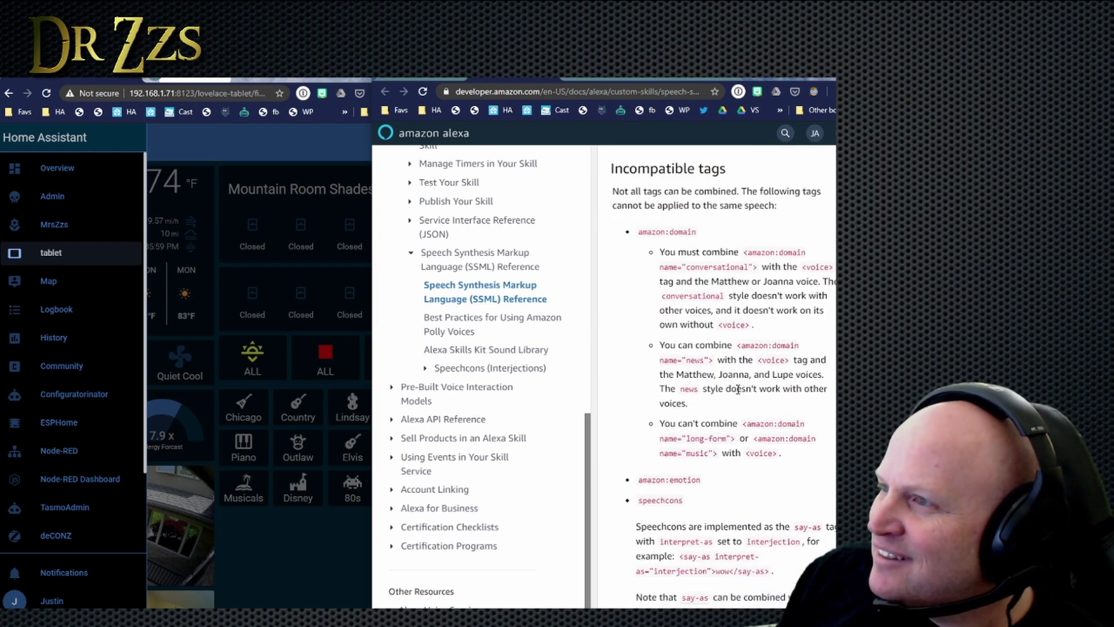
scroll(738, 389, up, 3)
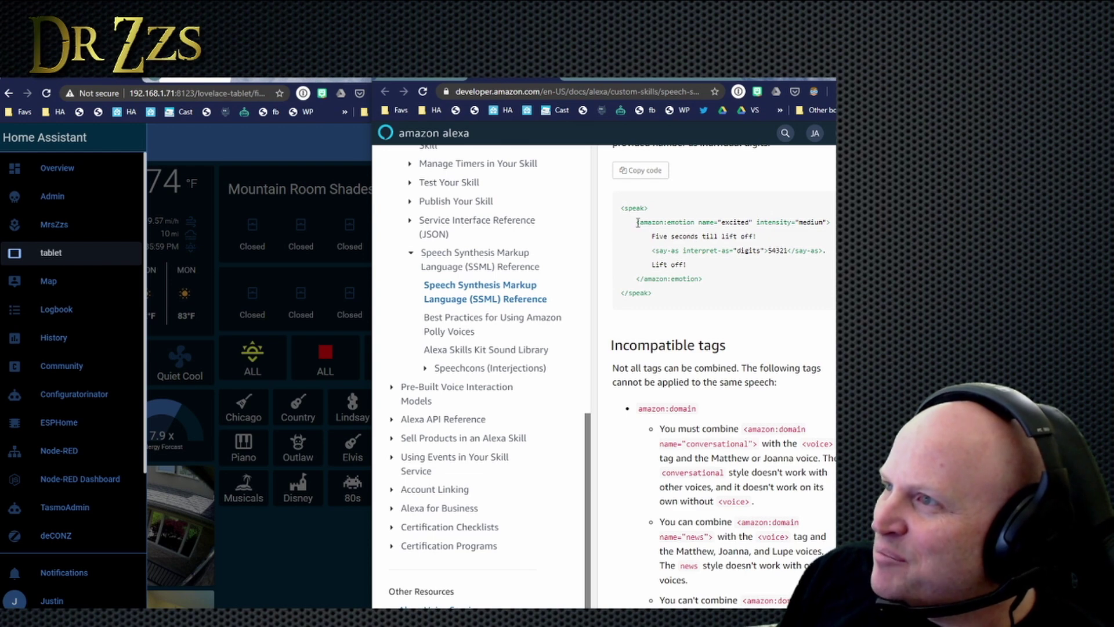
Copy the <amazon:emotion name="excited" intensity="medium"> opening tag from the example.
drag(638, 223, 828, 223)
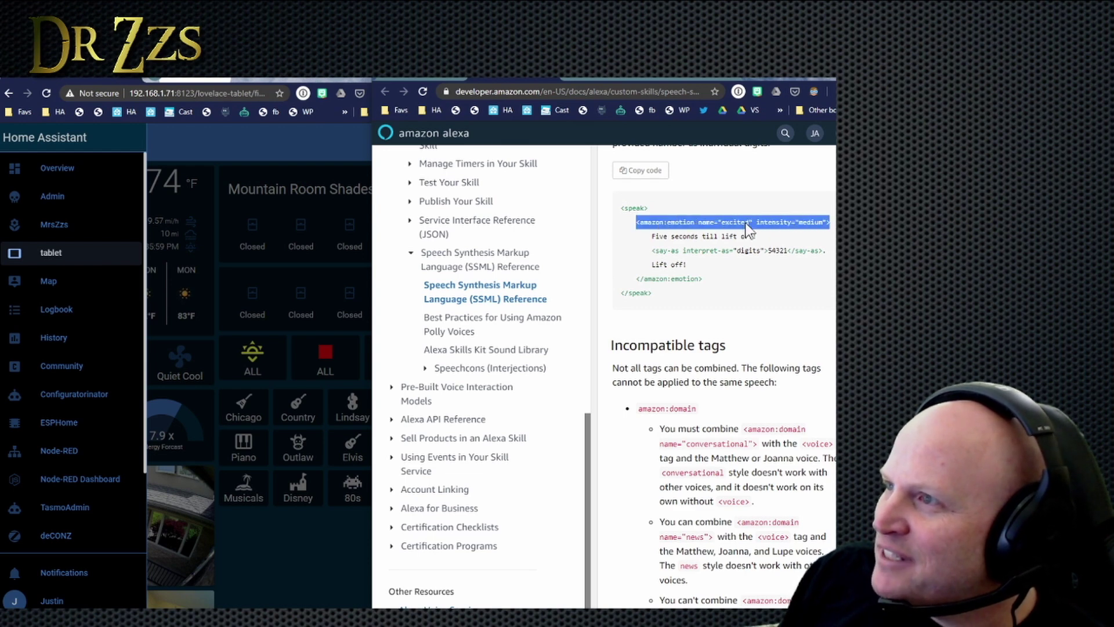
right_click(724, 223)
click(758, 227)
drag(637, 222, 832, 231)
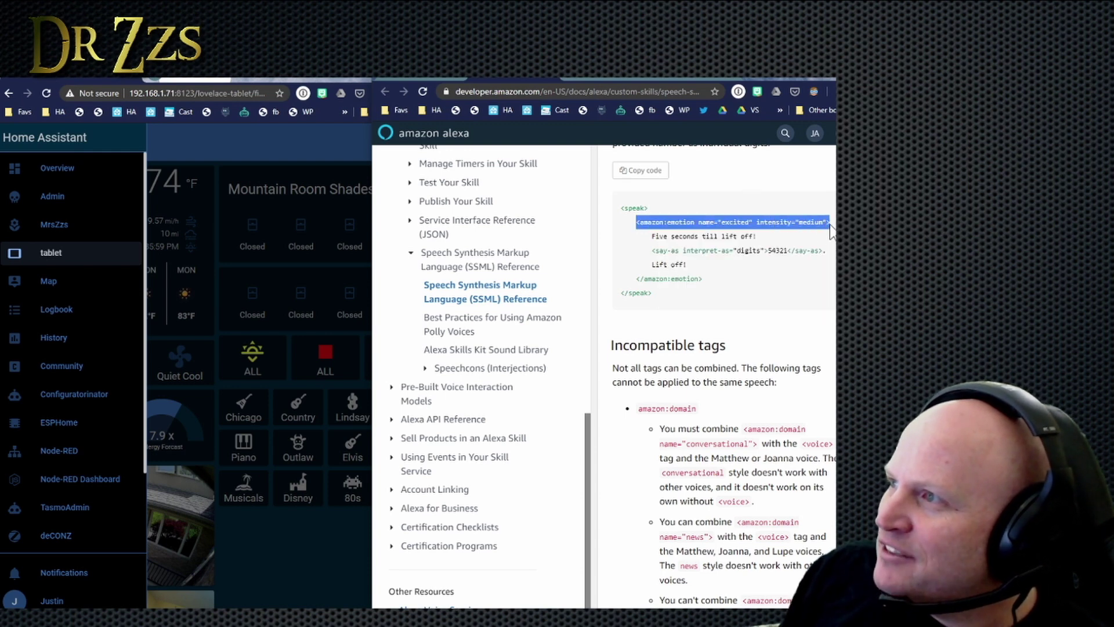
right_click(676, 222)
click(719, 230)
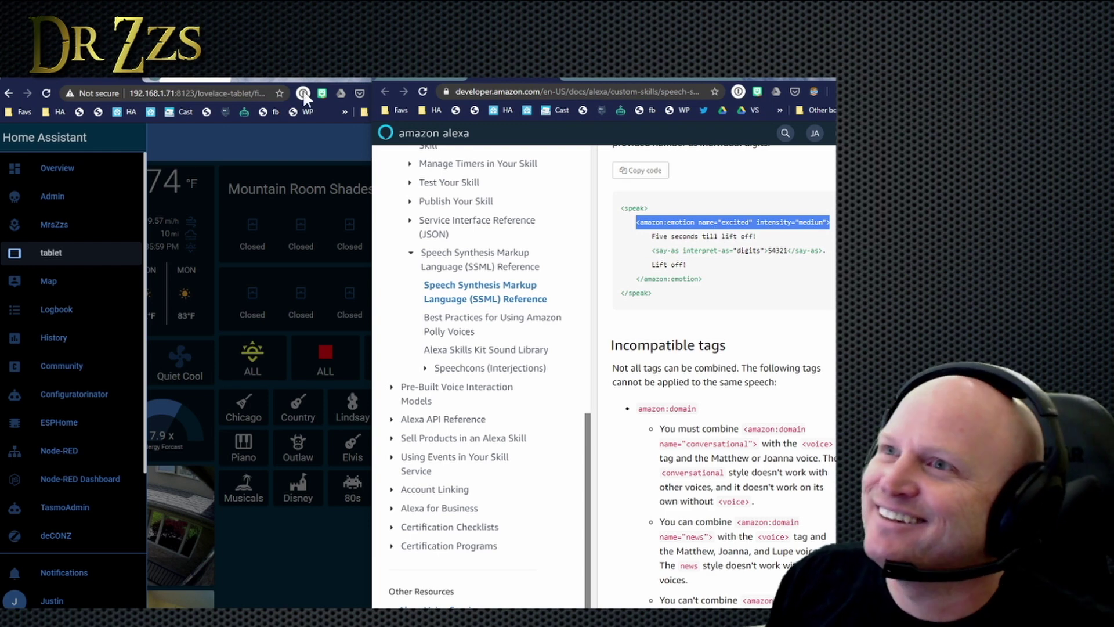
Paste <amazon:emotion name="excited" intensity="medium"> right after the opening quote of line 13's text.
click(232, 140)
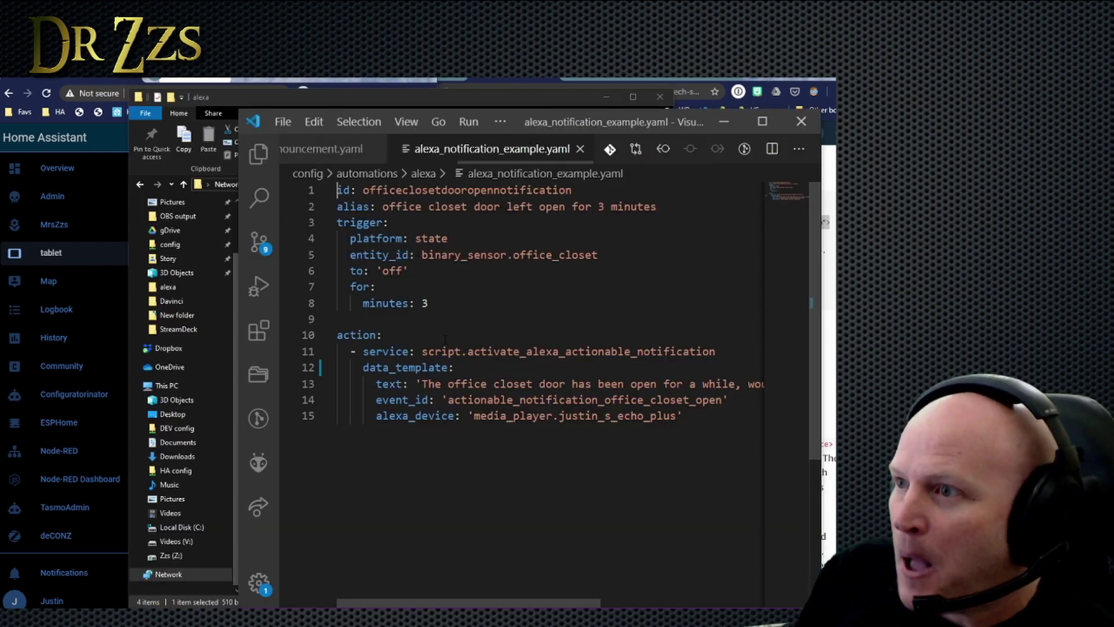
click(423, 400)
right_click(422, 397)
key(Escape)
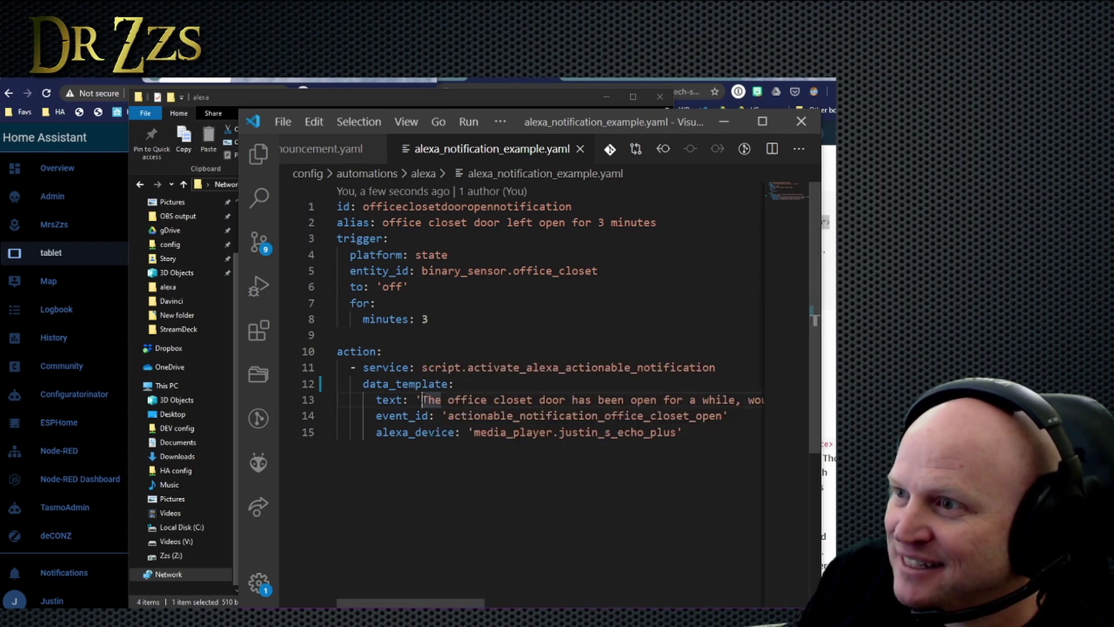
click(415, 400)
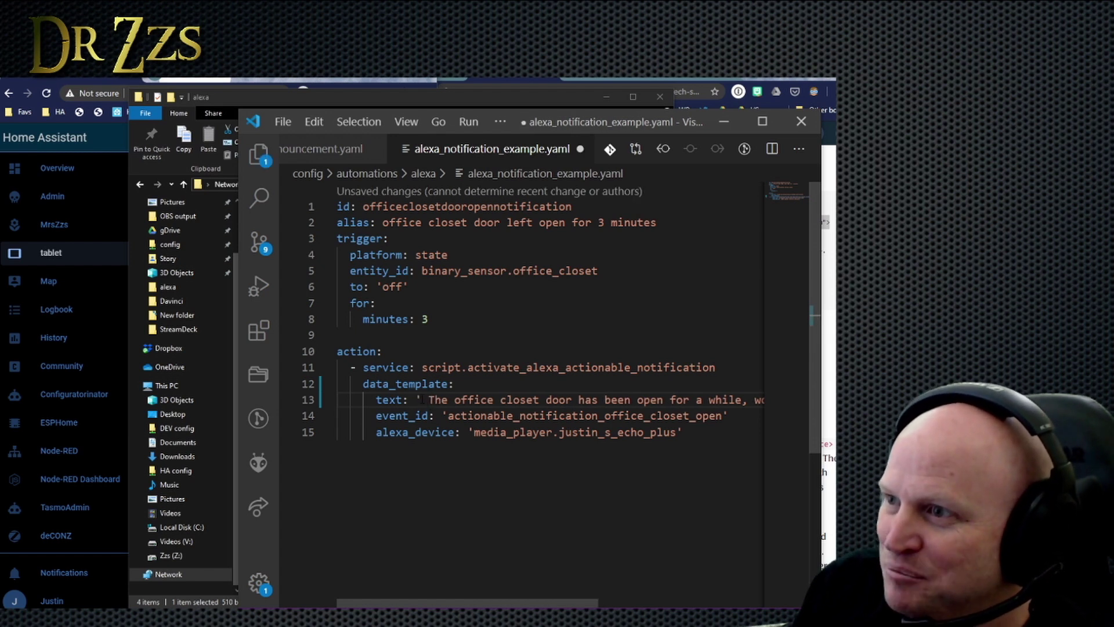
key(ctrl+v)
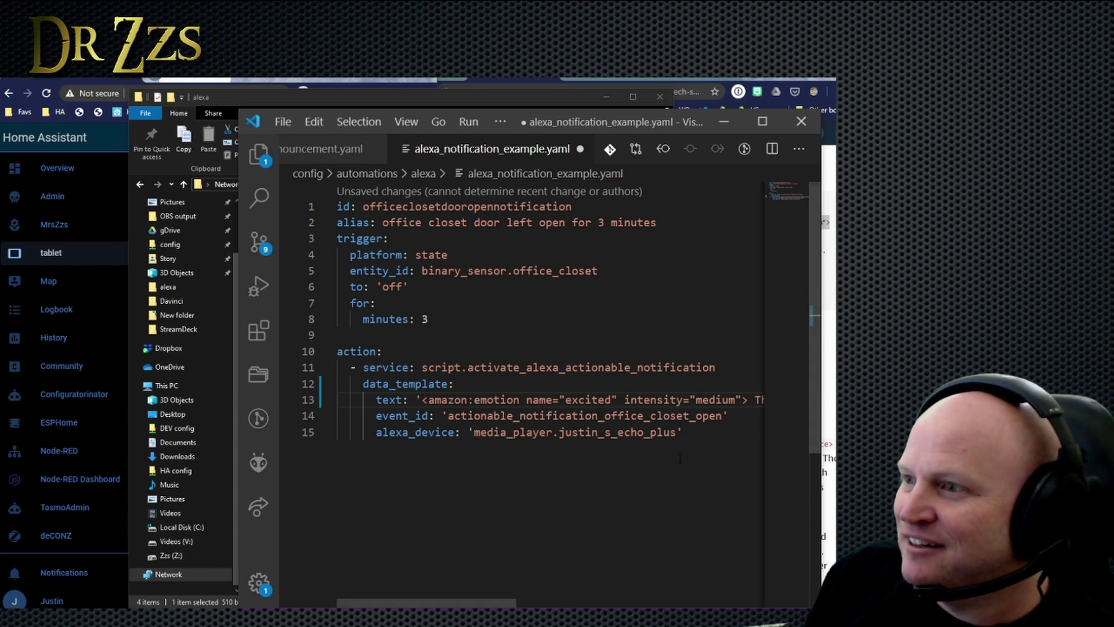
drag(696, 399, 735, 399)
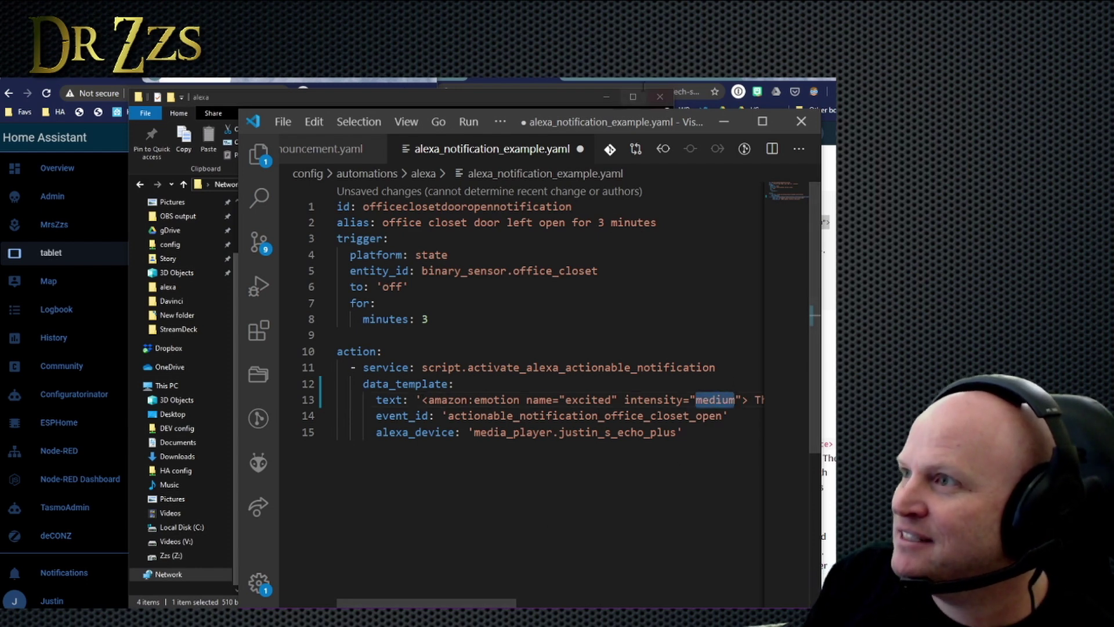
drag(612, 110, 418, 111)
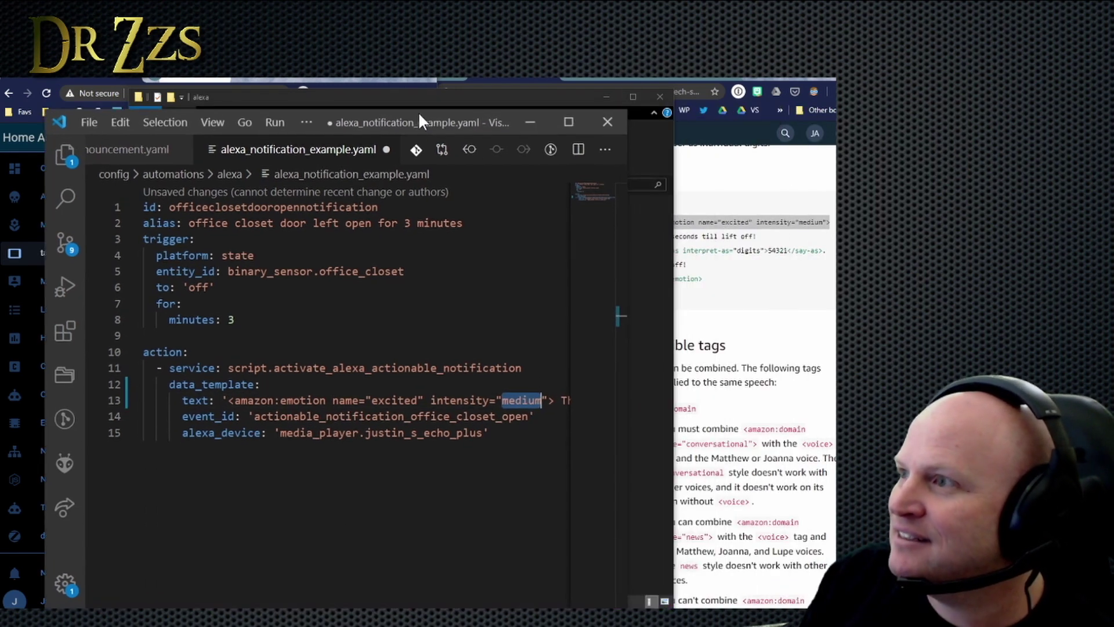
Check amazon:emotion's excited/disappointed names and low, medium, high intensities, then return to the YAML.
click(772, 292)
scroll(741, 290, up, 4)
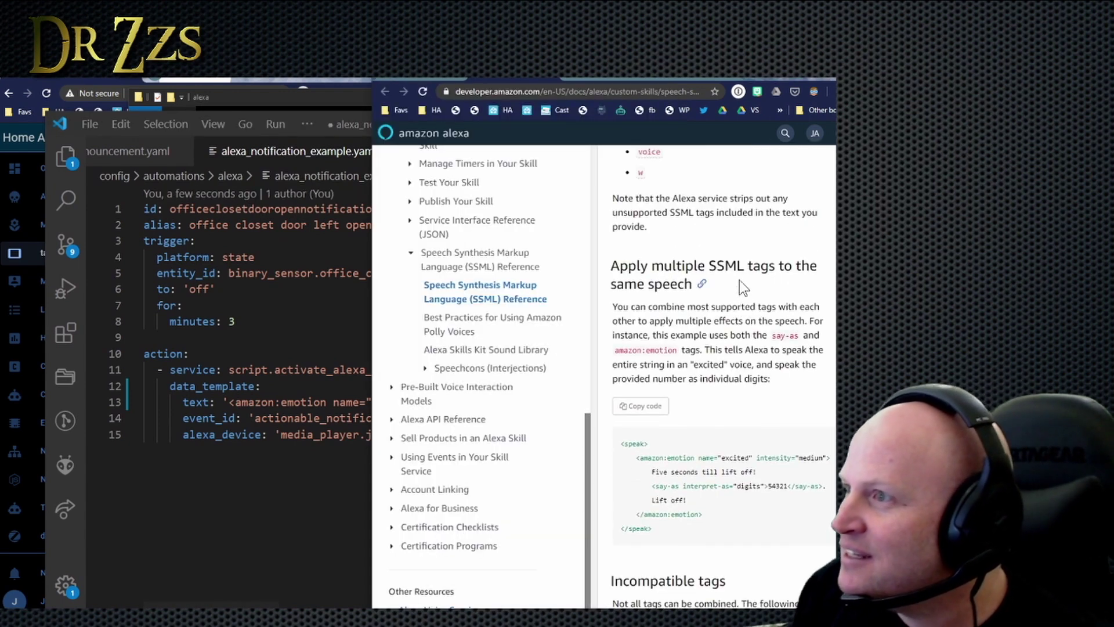
scroll(739, 280, up, 10)
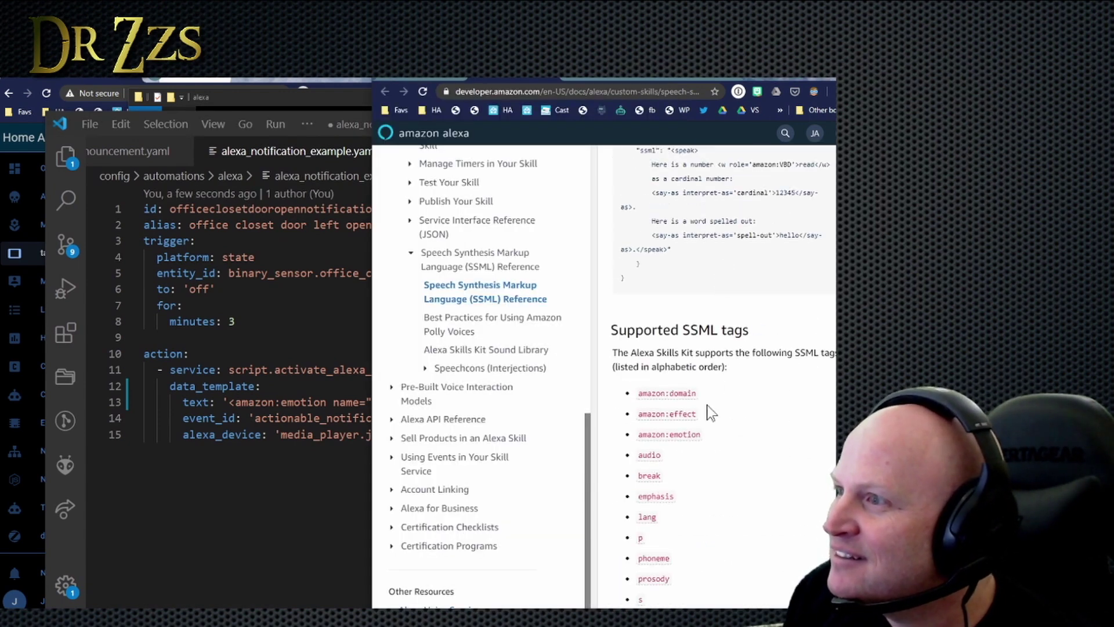
click(684, 444)
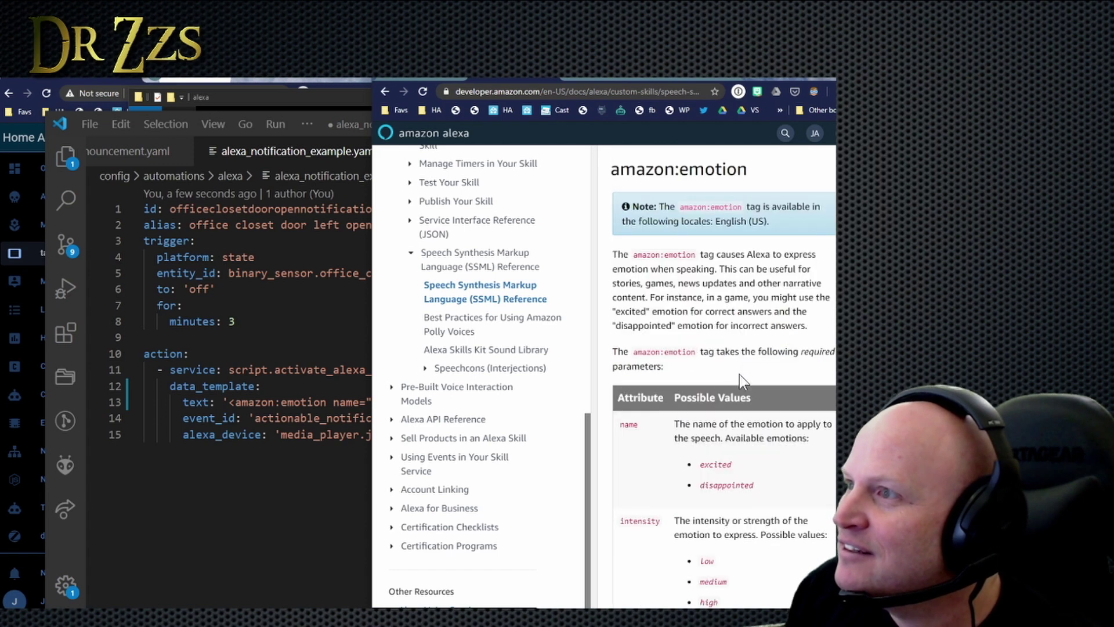
scroll(743, 372, down, 7)
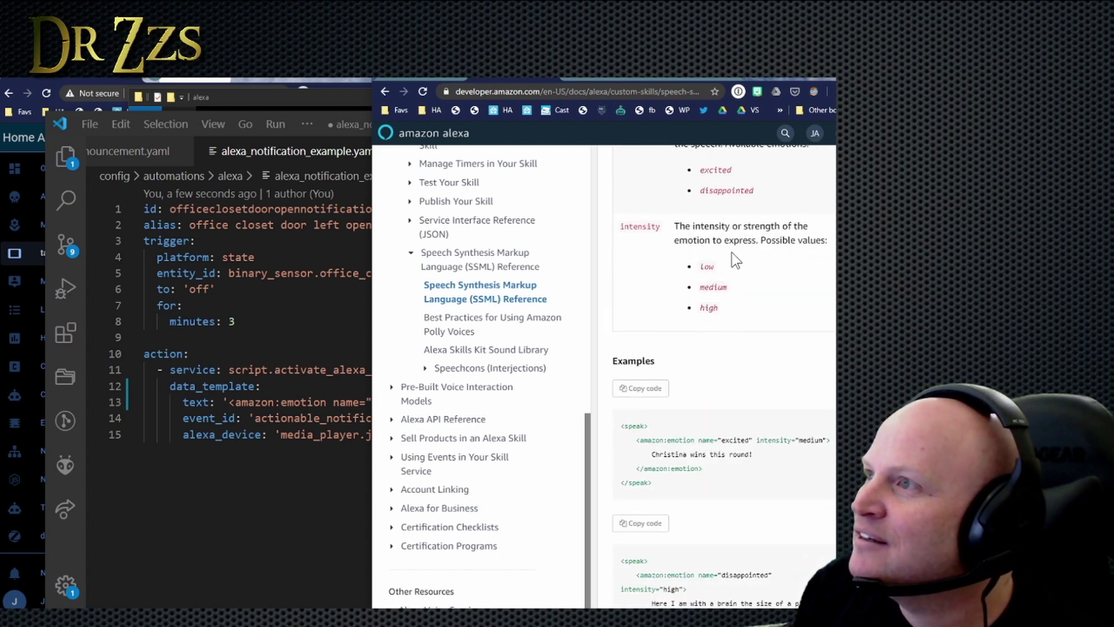
scroll(734, 258, up, 1)
key(alt+Tab)
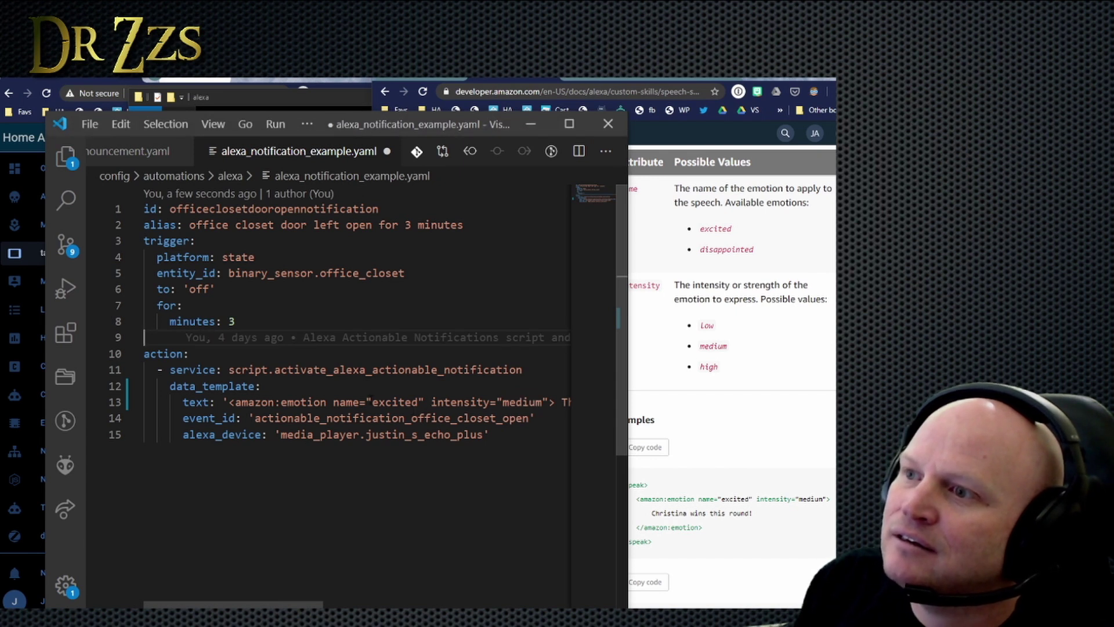
Replace the double quotes around excited on line 13 with single quotes.
double_click(395, 402)
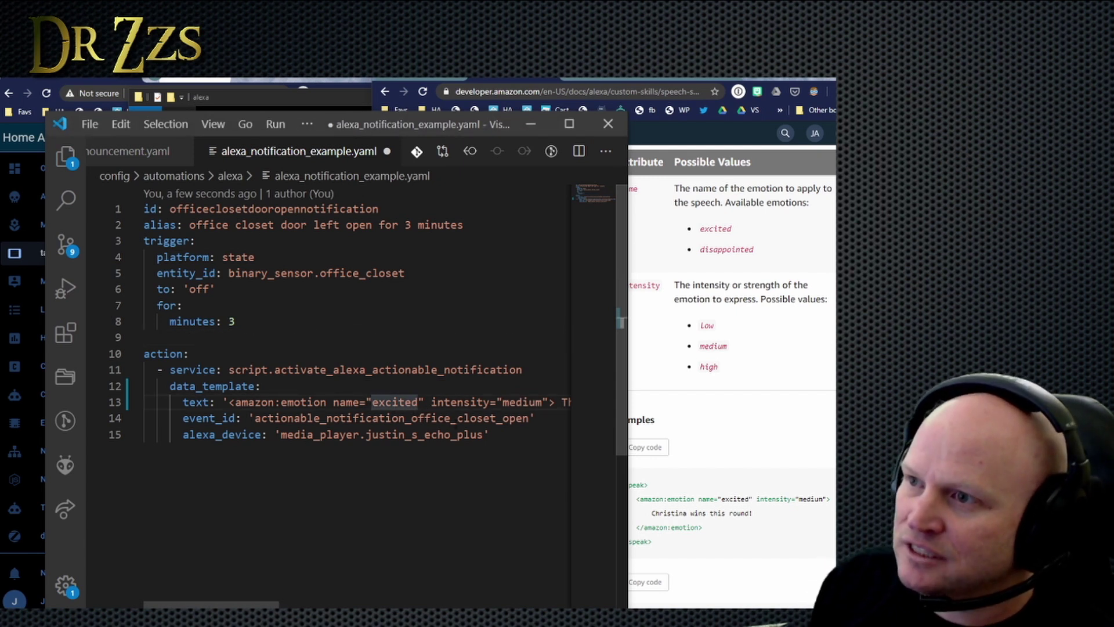
key(Left)
key(BackSpace)
text(')
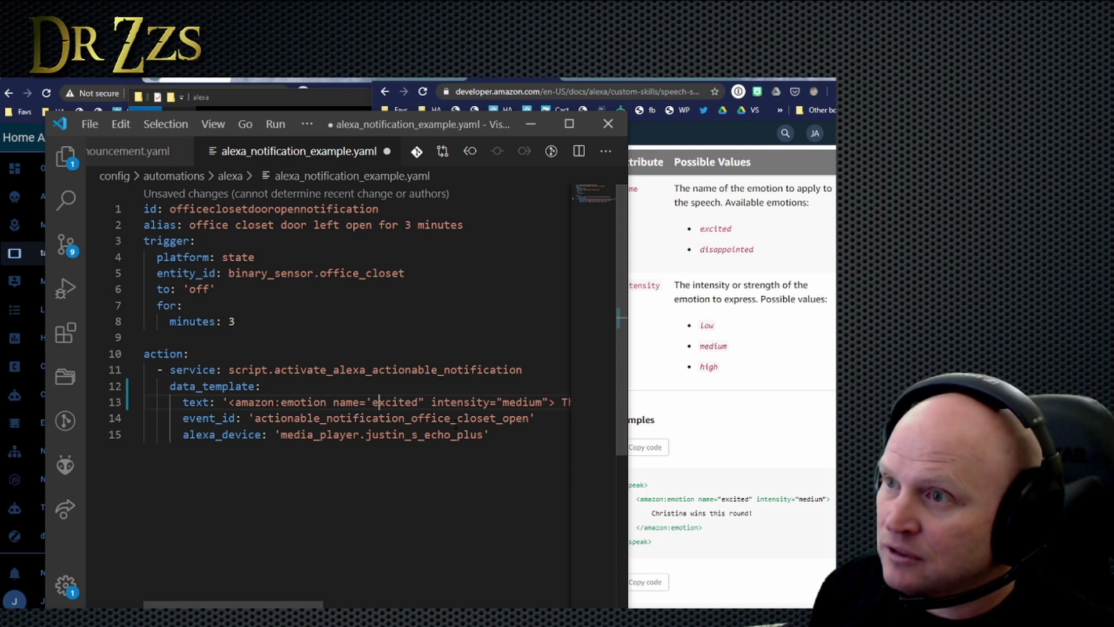
key(BackSpace)
text(')
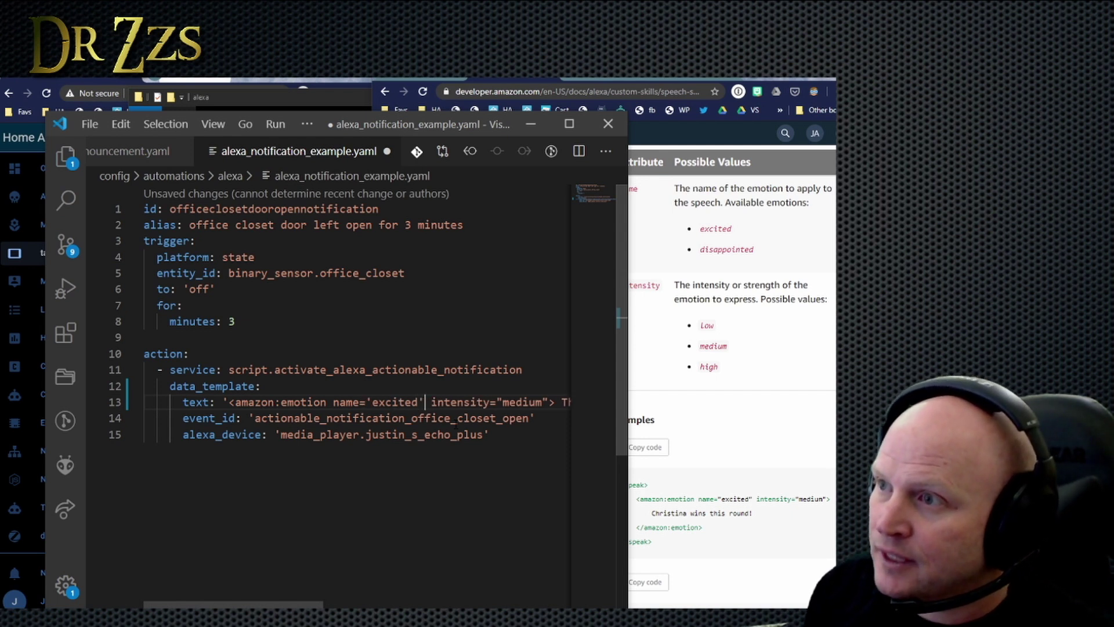
key(Right)
Change the intensity value to 'high' in single quotes and save the automation file.
key(Right)
key(Right)
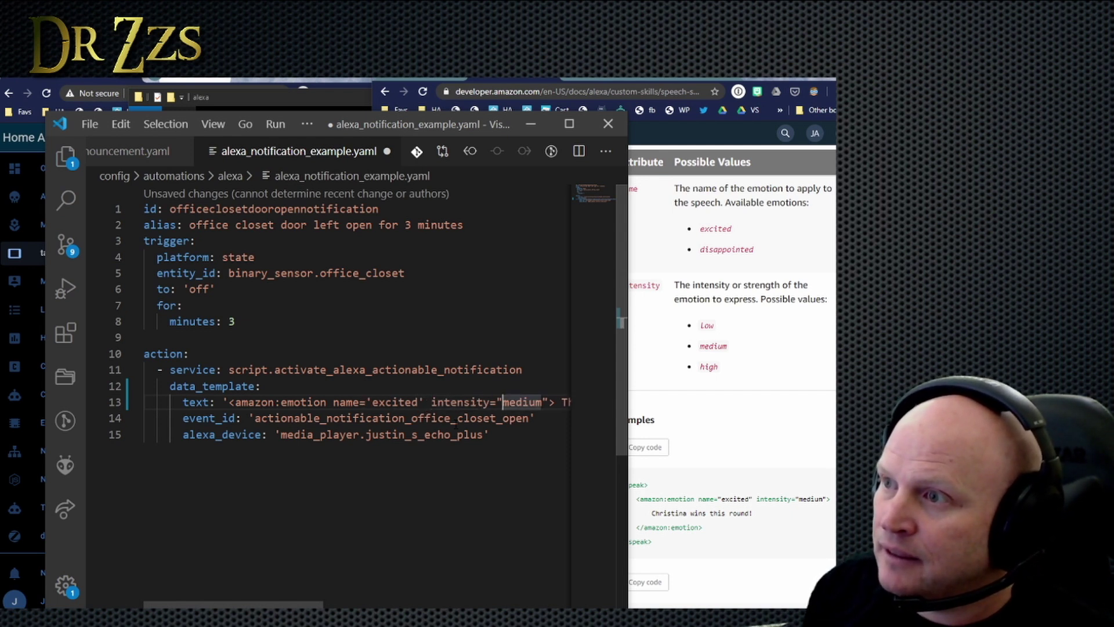
key(BackSpace)
text(')
key(Right)
key(Right)
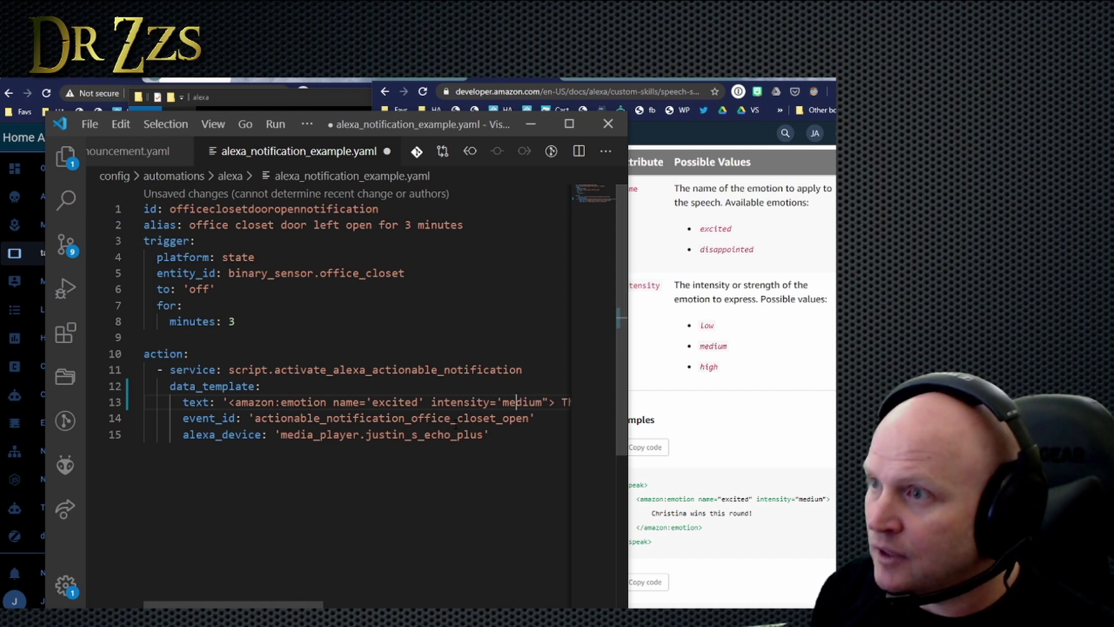
key(Delete)
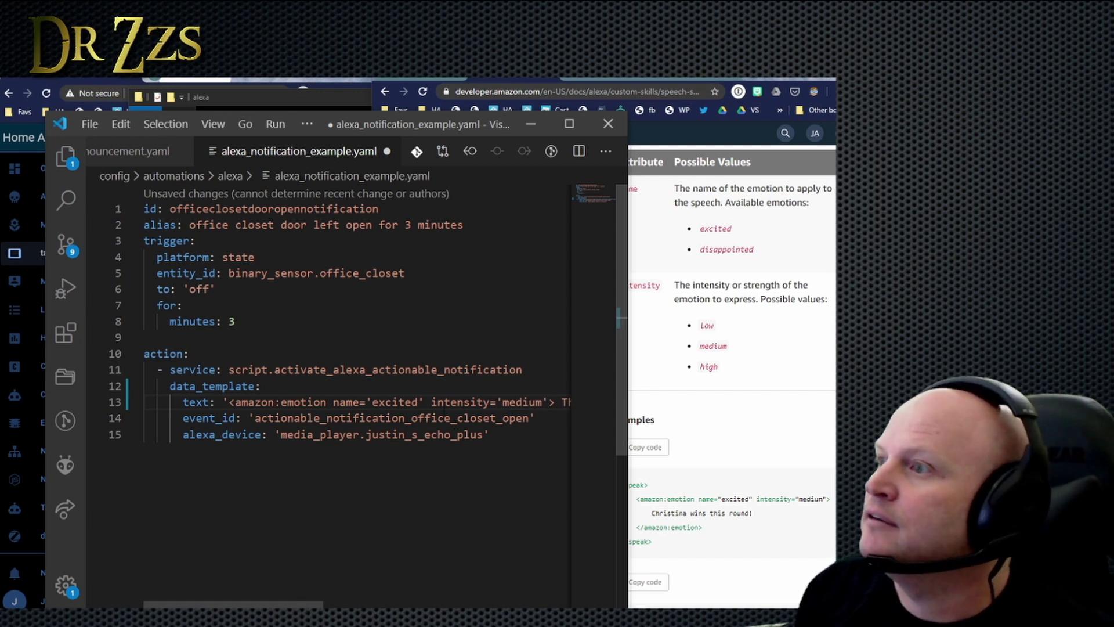
key(Left)
key(BackSpace)
key(BackSpace)
key(BackSpace)
key(BackSpace)
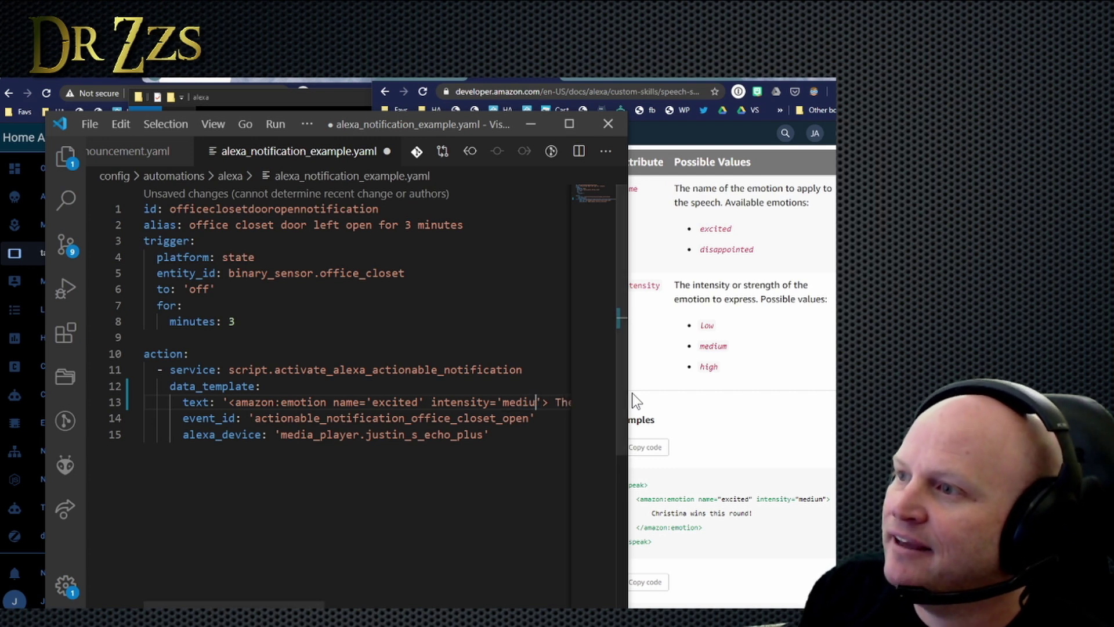
key(BackSpace)
key(BackSpace)
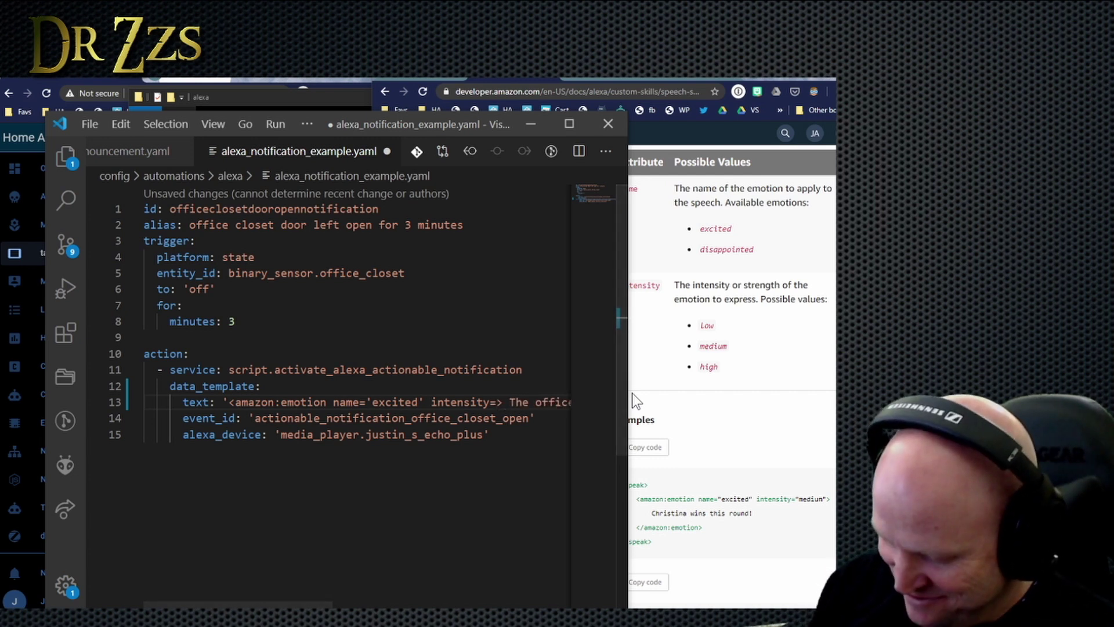
text(high)
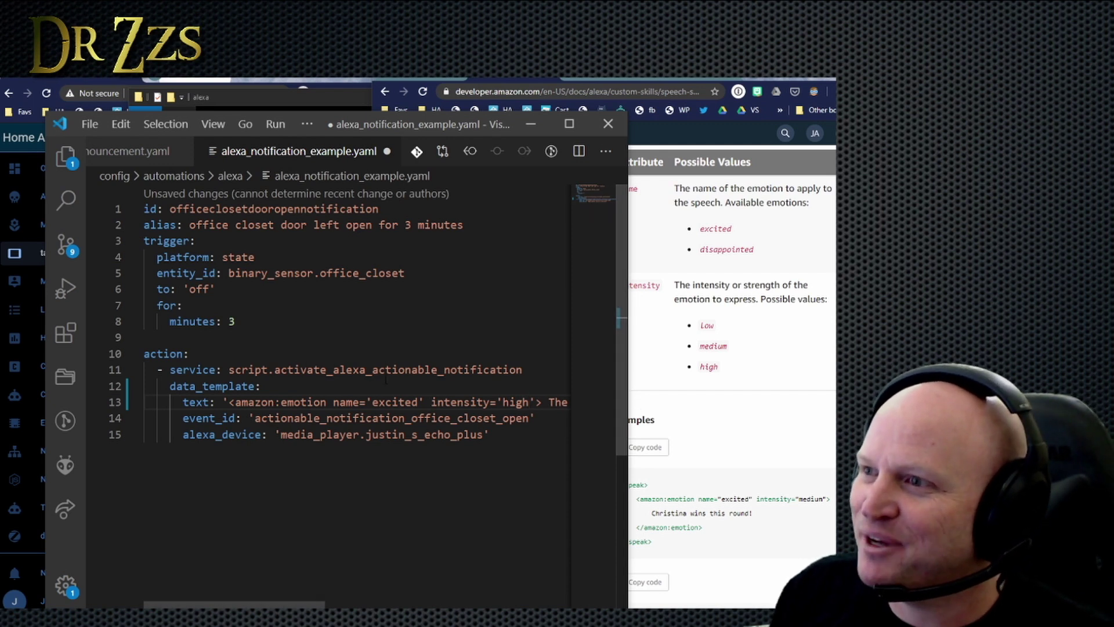
key(ctrl+s)
Open the Overview dashboard from the Home Assistant sidebar.
click(71, 76)
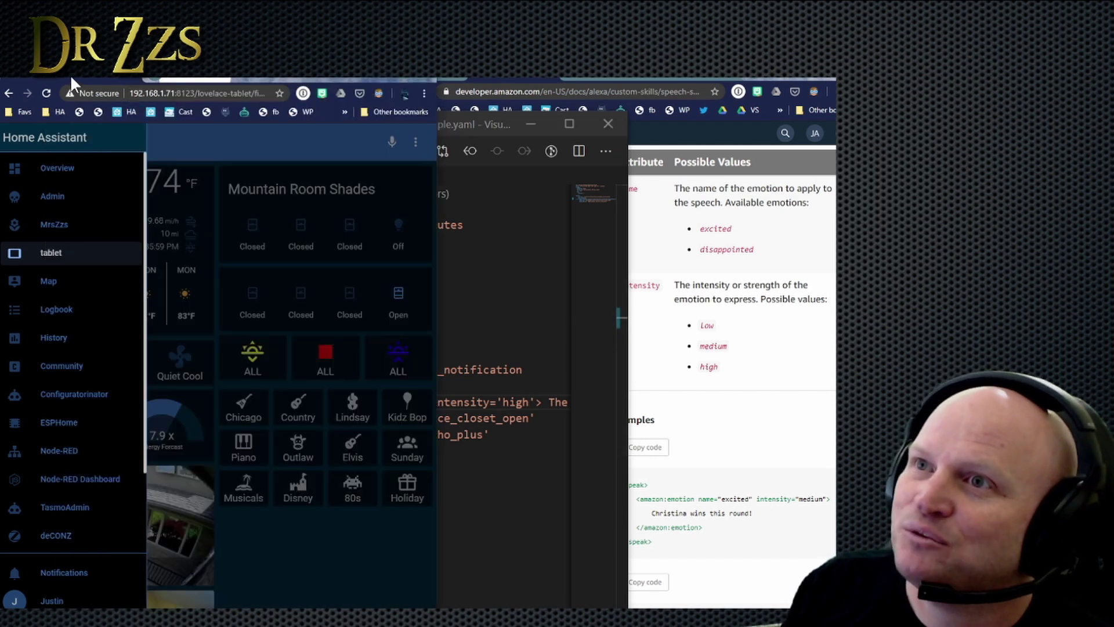
scroll(43, 465, down, 2)
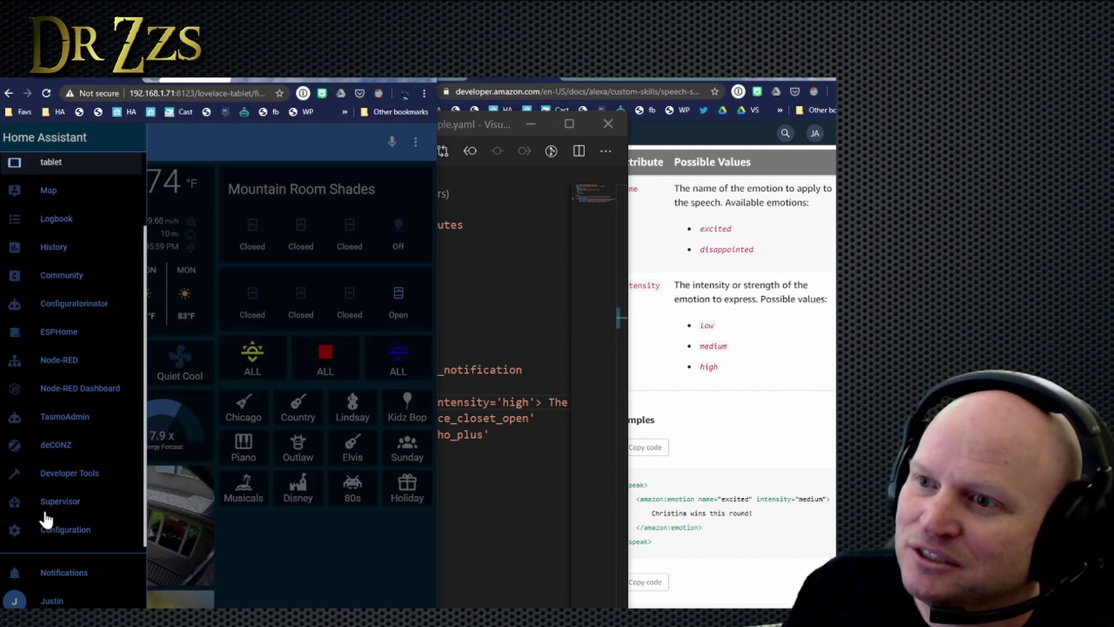
click(242, 138)
click(14, 142)
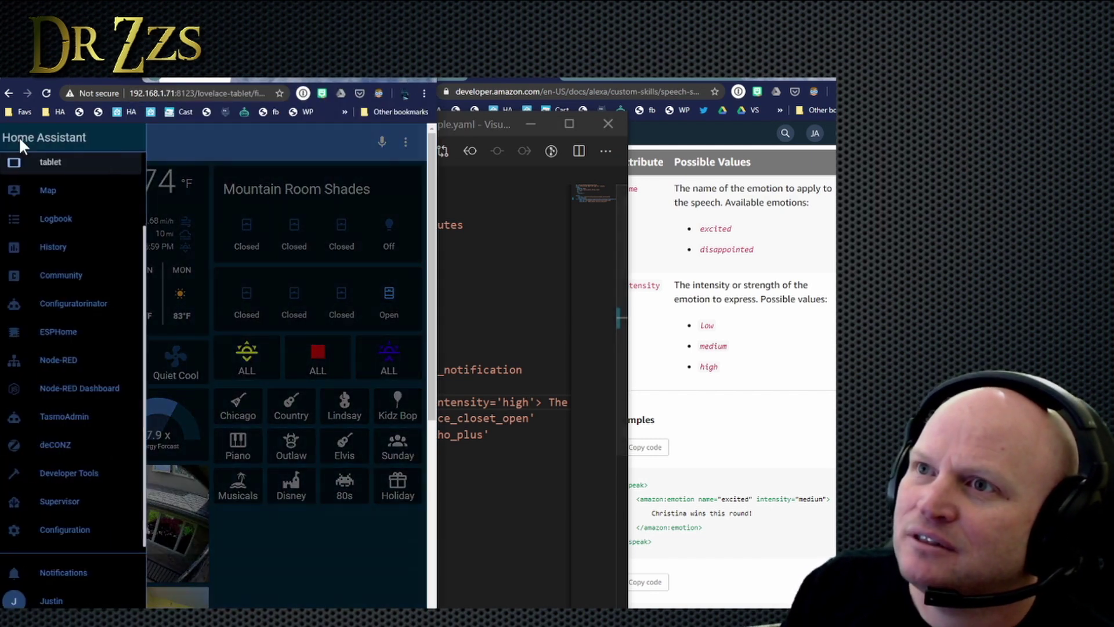
scroll(41, 174, up, 2)
click(41, 169)
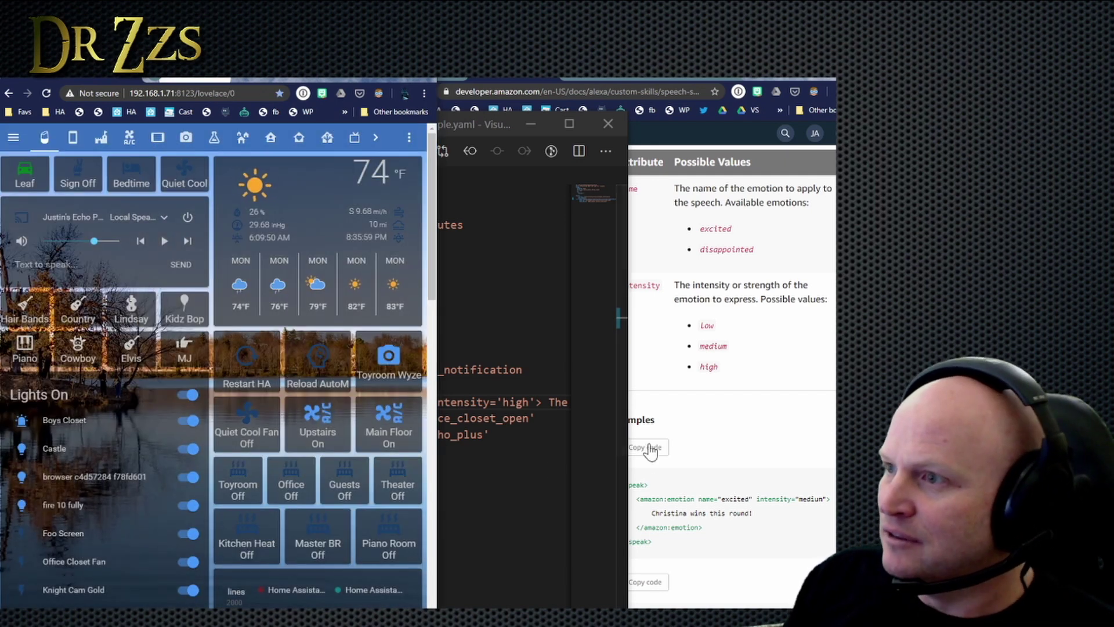
Scroll the SSML reference up to the amazon:emotion disappointed with voice Kendra example.
click(760, 381)
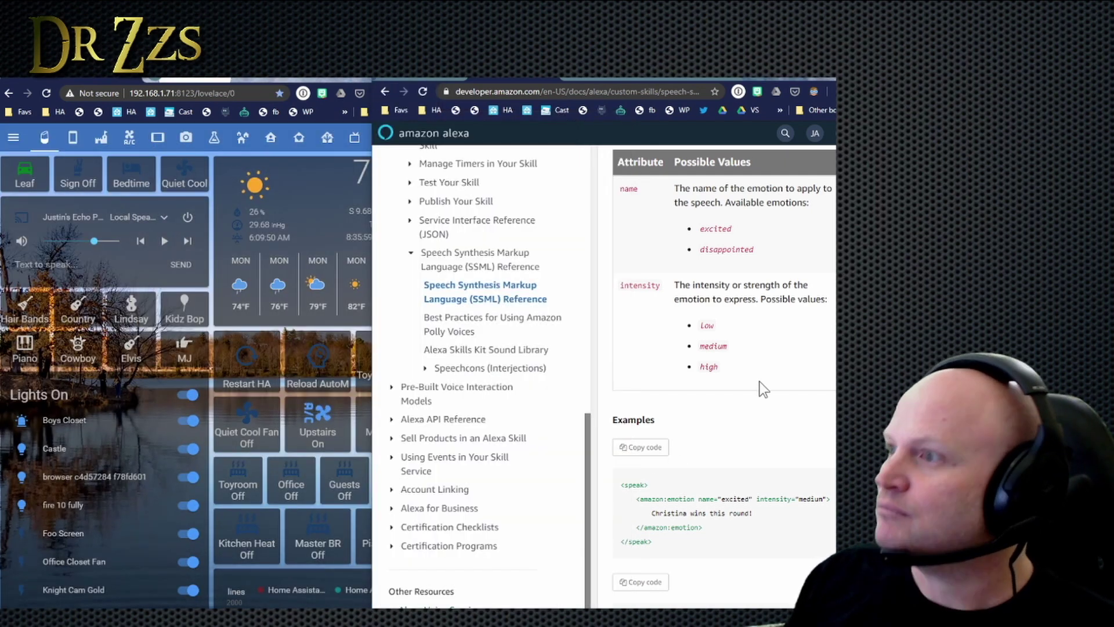
scroll(749, 348, up, 6)
scroll(739, 306, up, 3)
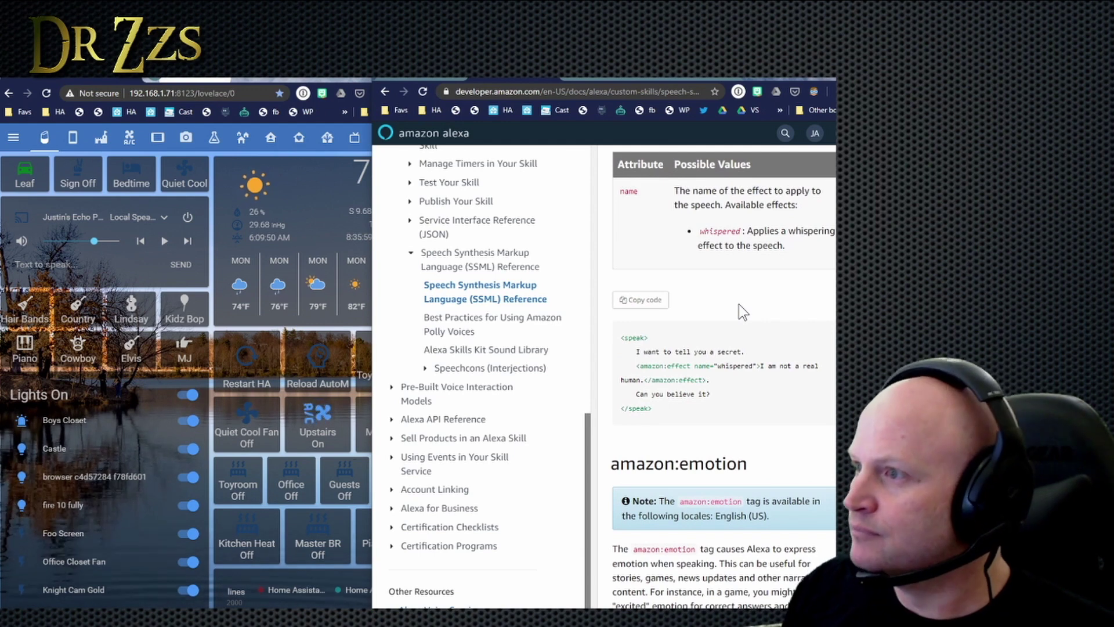
scroll(732, 325, up, 12)
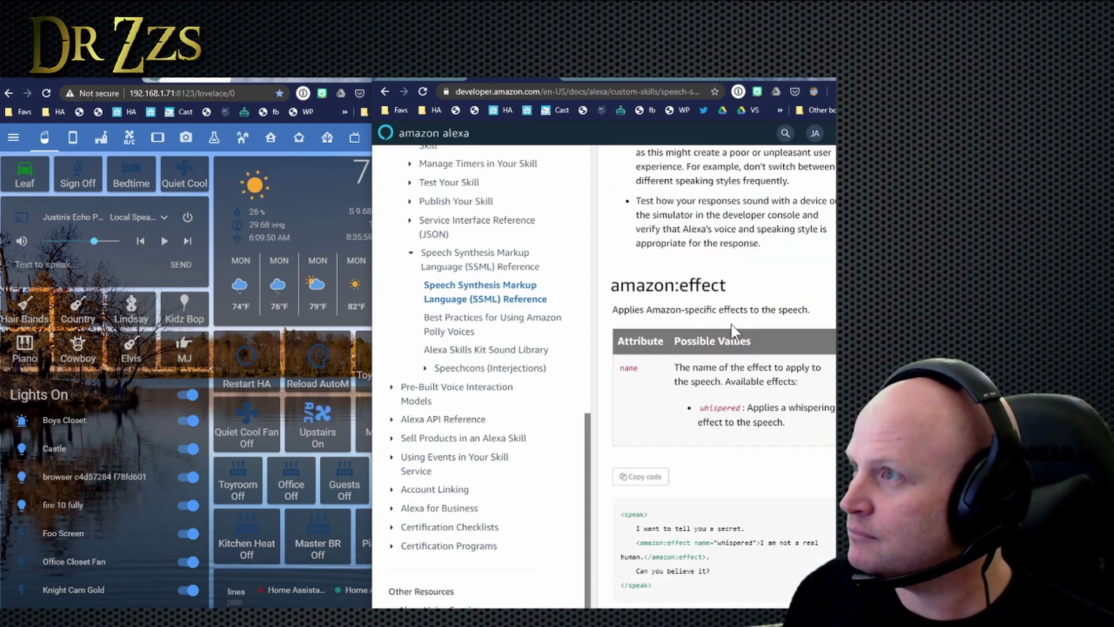
scroll(731, 324, up, 5)
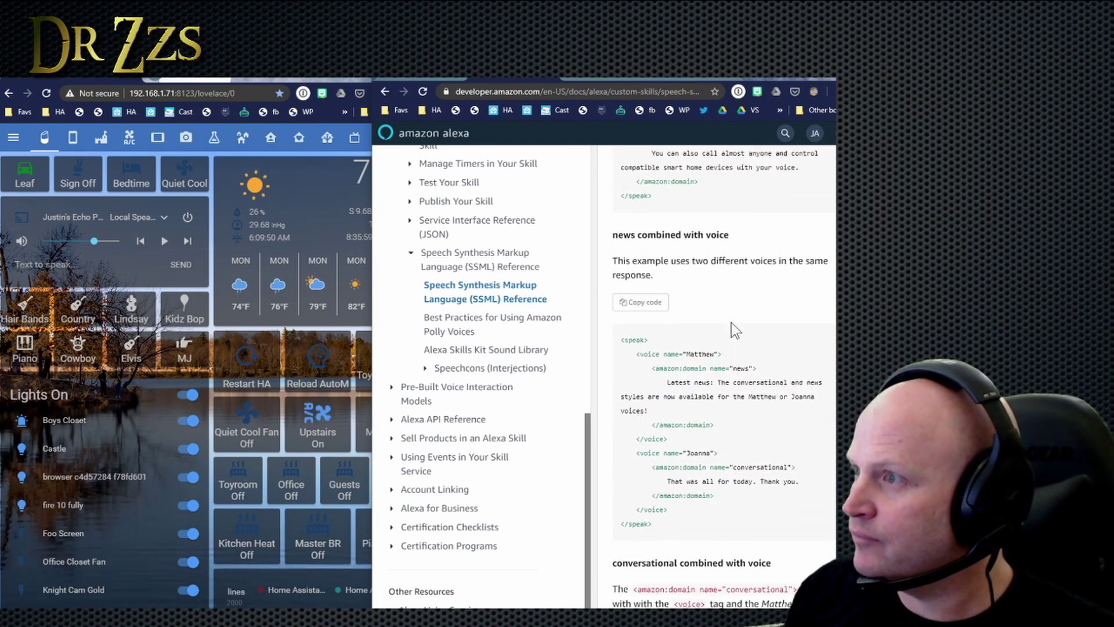
scroll(731, 322, up, 8)
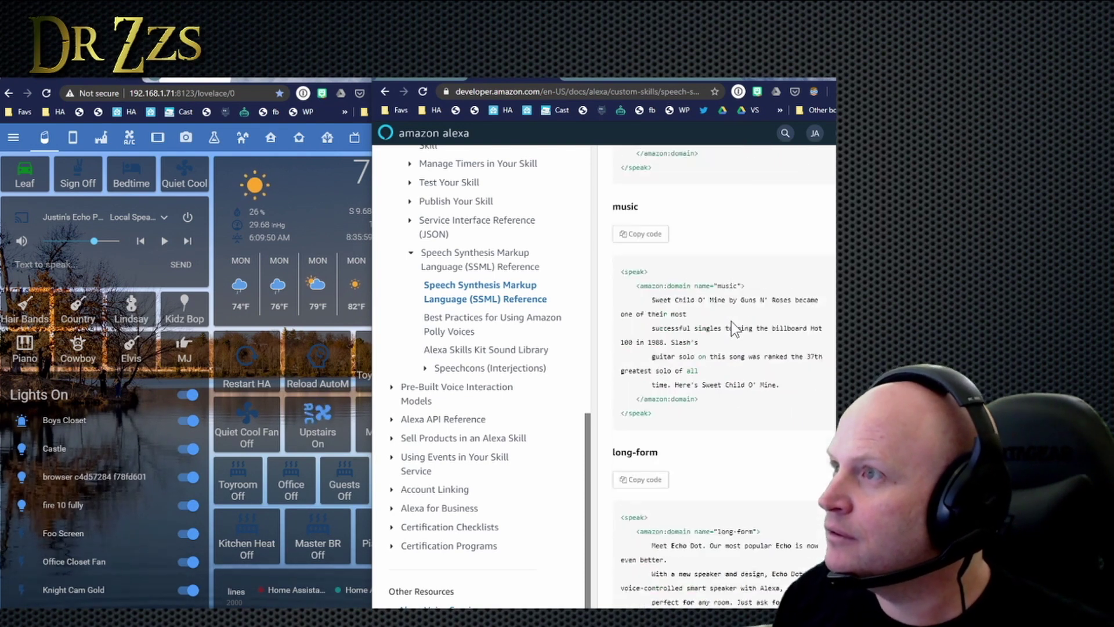
scroll(731, 322, up, 4)
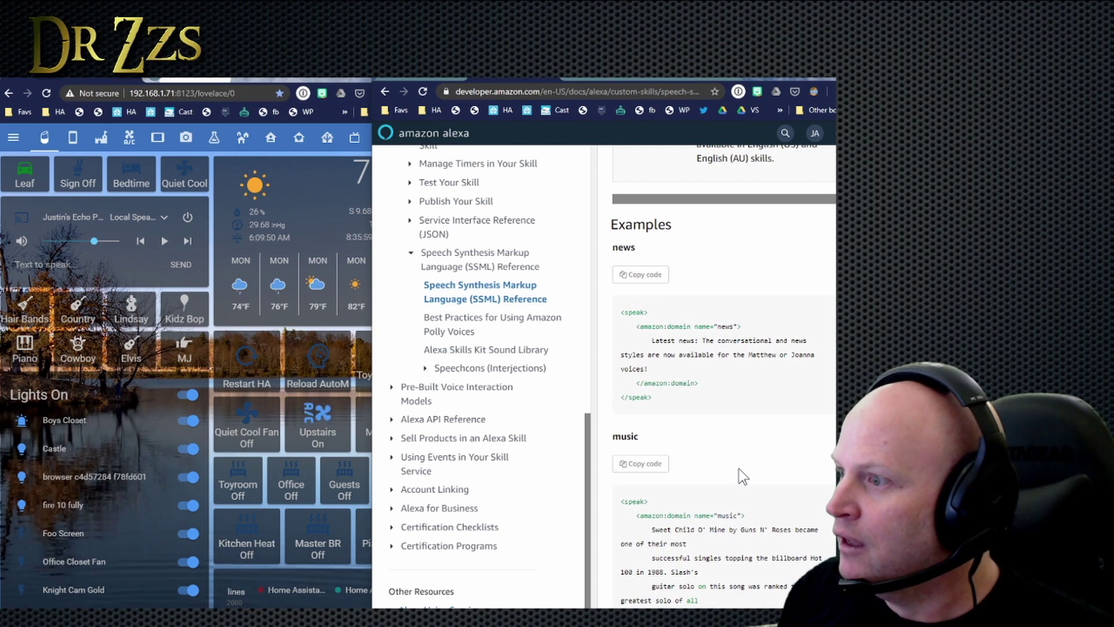
scroll(740, 468, up, 8)
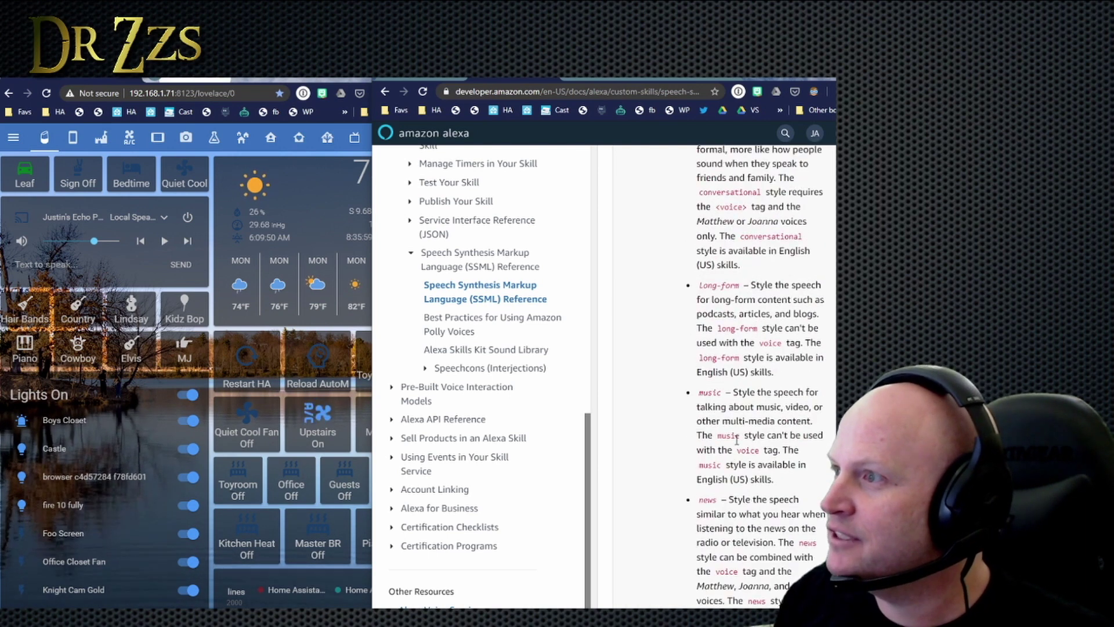
scroll(736, 439, up, 5)
Copy the closing </amazon:emotion> tag from the example, then switch to the GitHub wiki.
scroll(736, 441, up, 13)
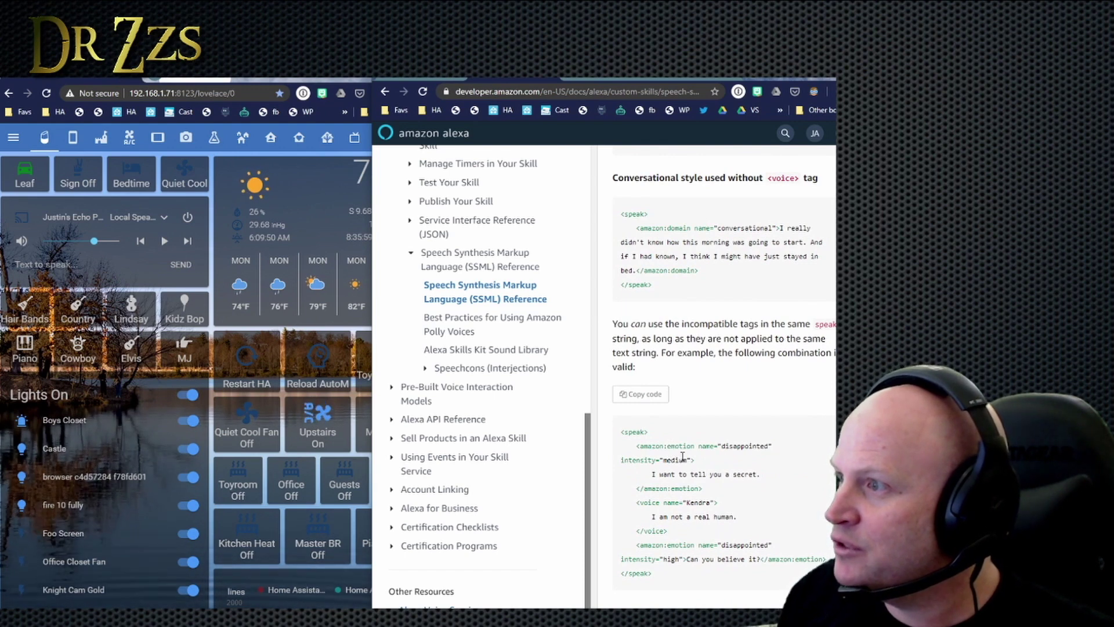
drag(633, 489, 703, 489)
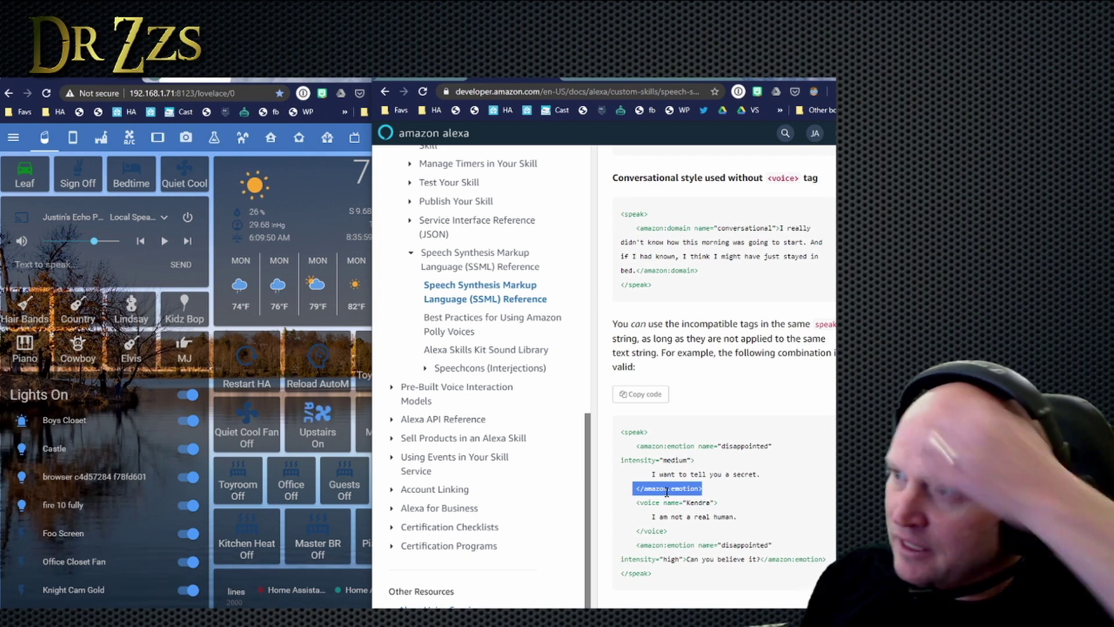
right_click(688, 502)
click(694, 509)
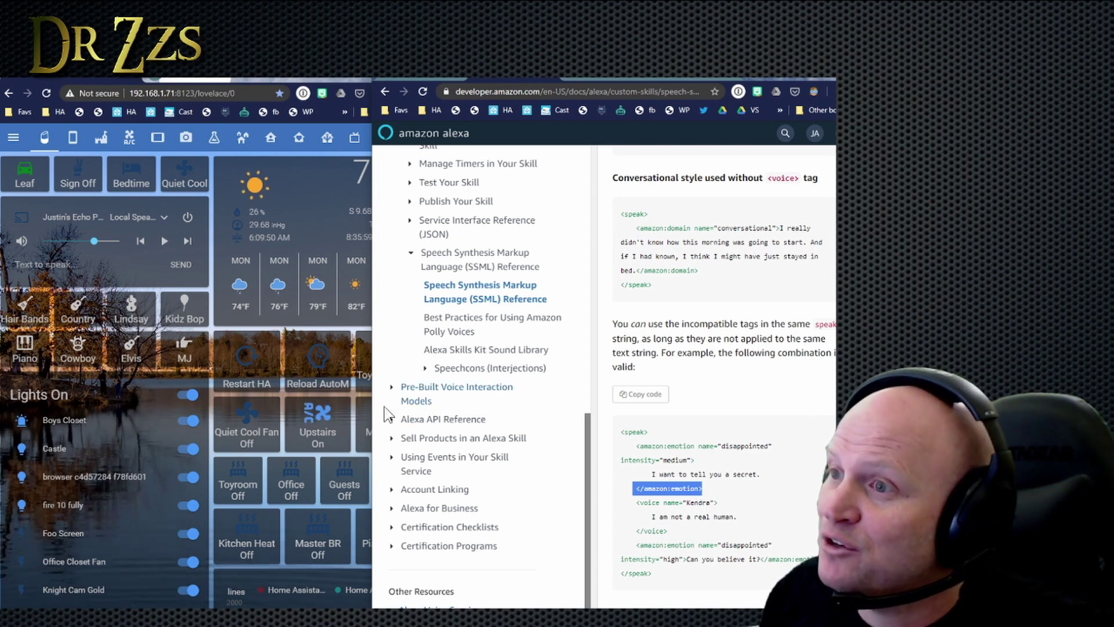
drag(372, 399, 438, 397)
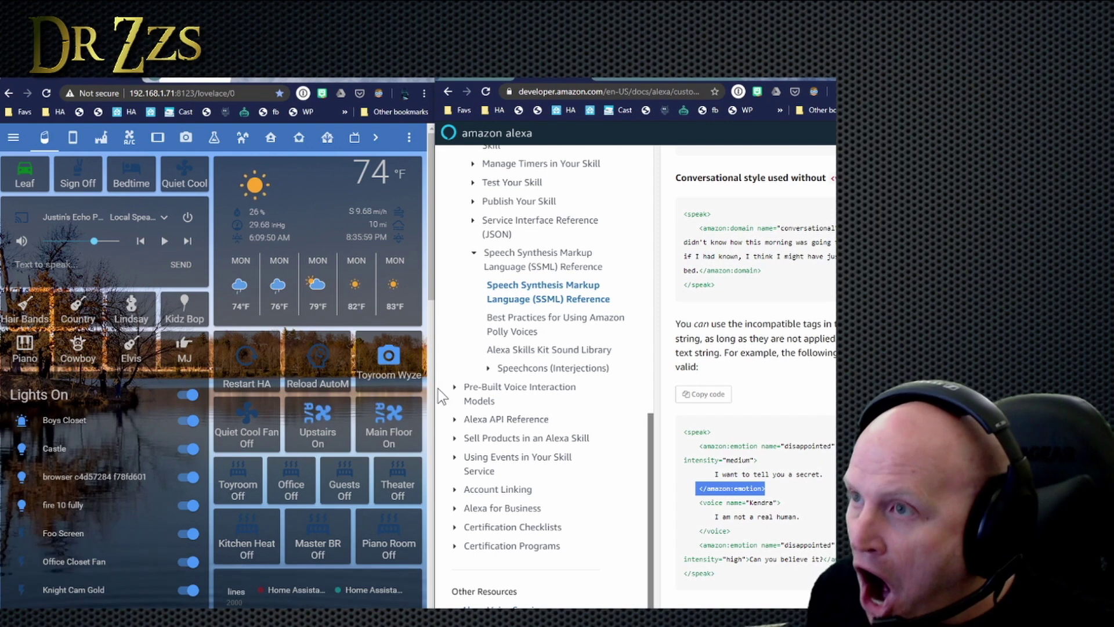
click(479, 79)
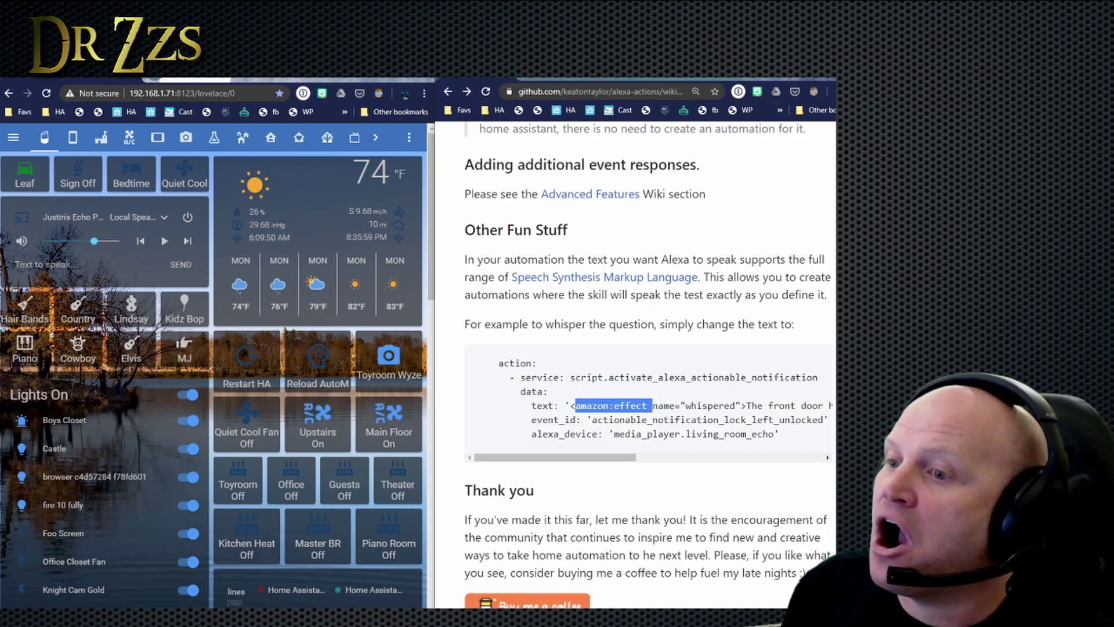
Paste the closing emotion tag at the end of line 13's text and remove the extra space.
click(226, 606)
key(Return)
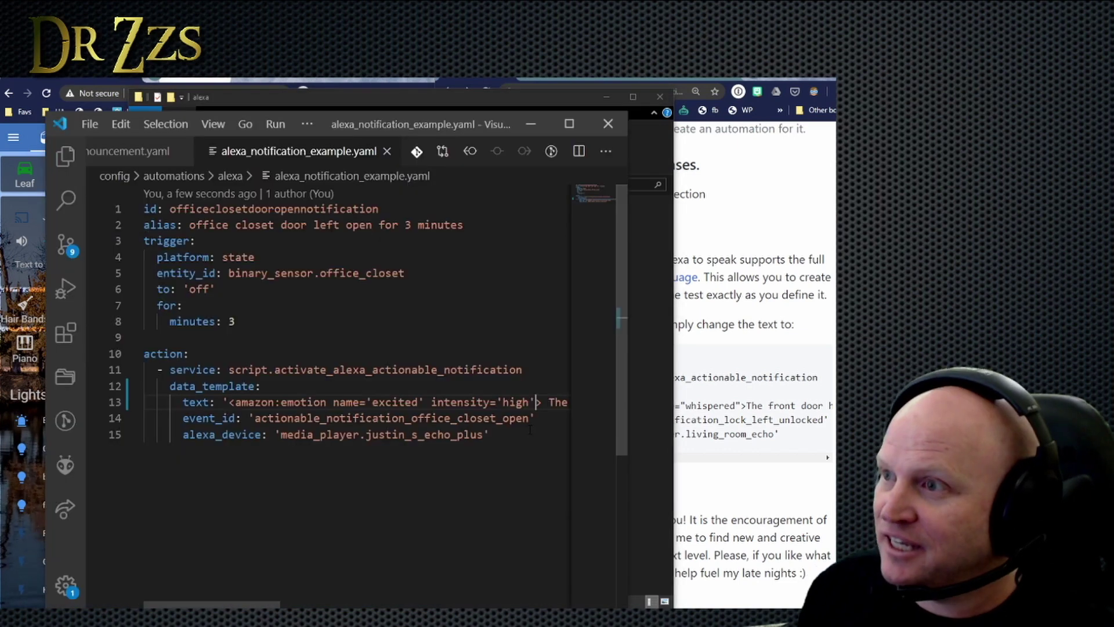
key(Right)
key(Right)
key(Right)
key(Right)
key(Right)
key(Right)
key(Right)
key(Right)
key(Right)
key(Right)
key(Right)
key(Right)
key(Right)
key(Right)
key(Right)
key(Right)
key(Right)
key(Right)
key(Right)
key(Right)
key(Right)
key(Right)
key(Right)
key(Right)
key(Right)
key(Right)
key(Right)
key(Right)
key(Right)
key(Right)
key(Right)
key(Right)
key(Right)
key(Right)
key(Right)
key(Right)
key(Right)
key(Right)
key(Right)
key(Right)
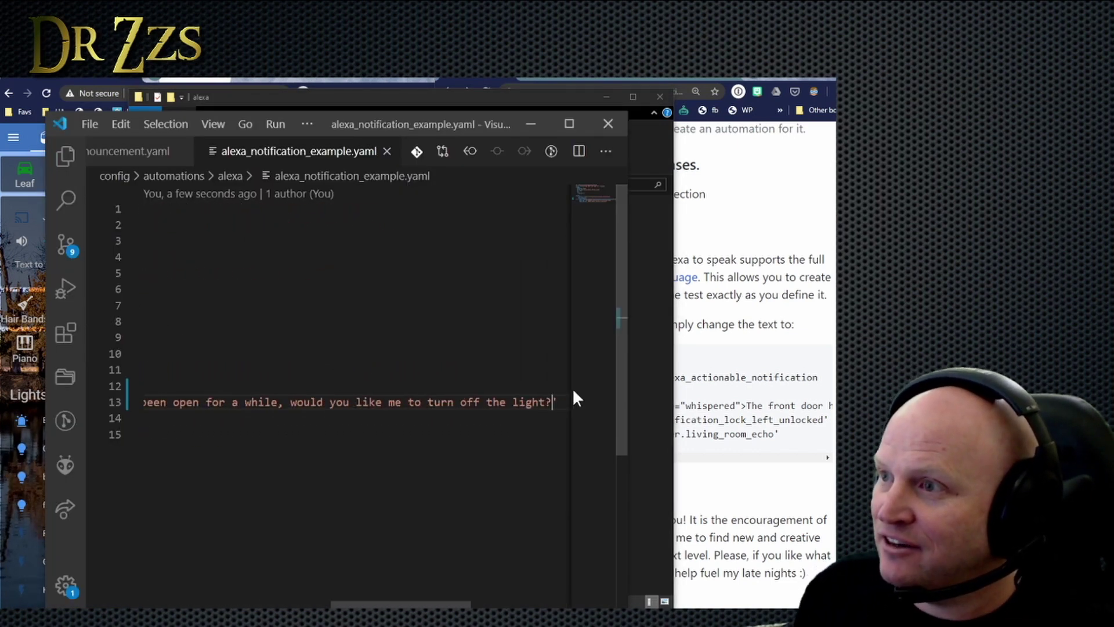
key(ctrl+v)
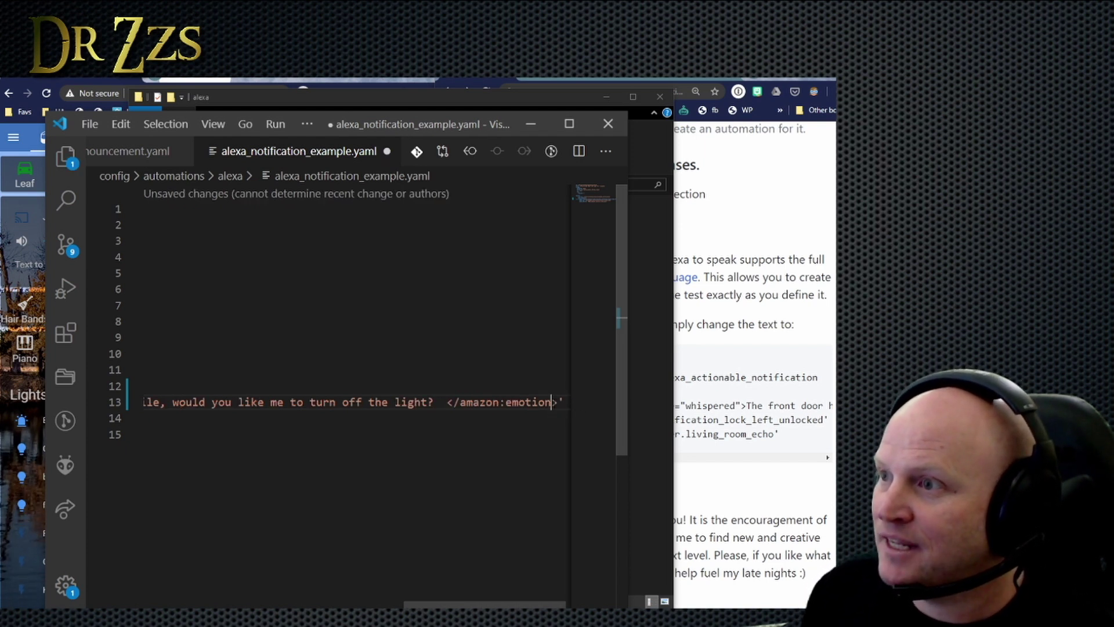
key(Left)
key(Left)
key(Left)
key(Left)
key(Left)
key(Left)
key(Left)
key(Left)
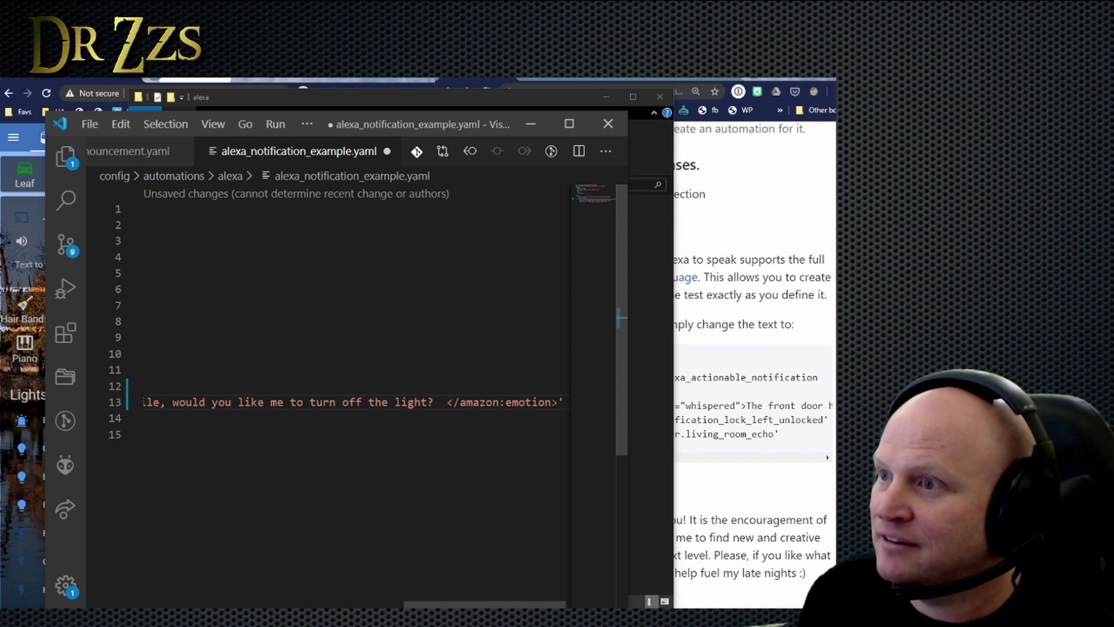
key(BackSpace)
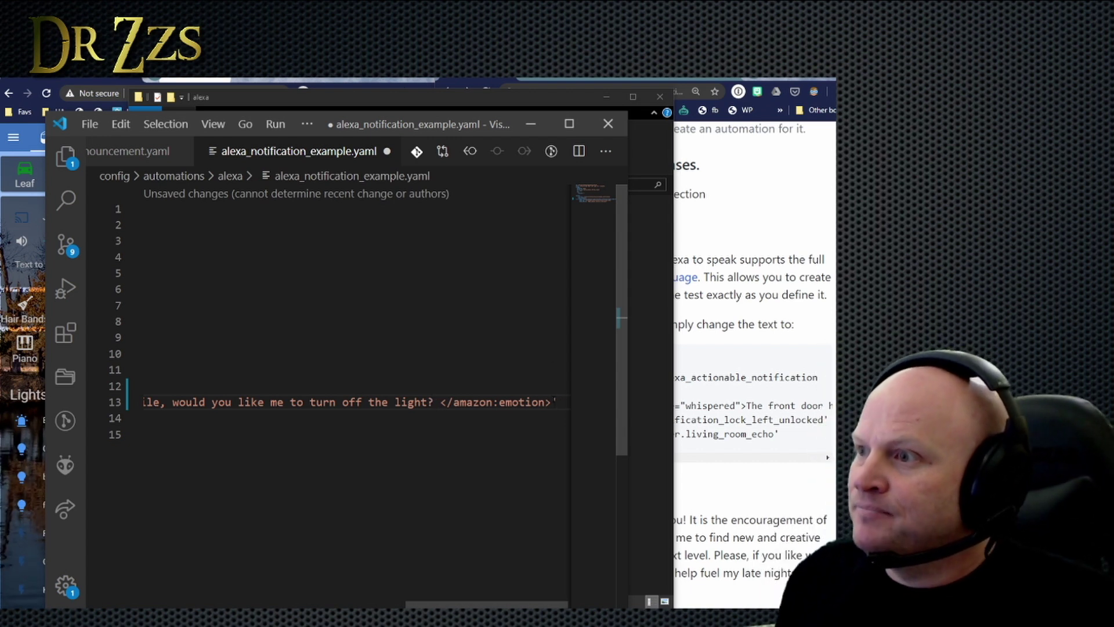
Replace the single quotes around line 13's emotion-tagged text with double quotes.
click(552, 403)
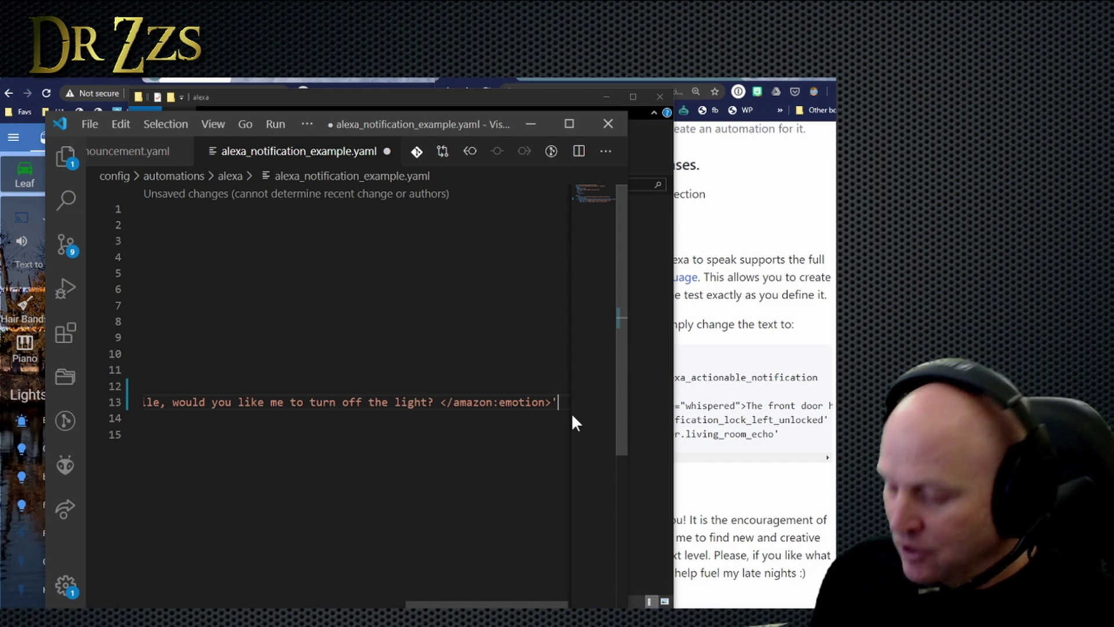
key(BackSpace)
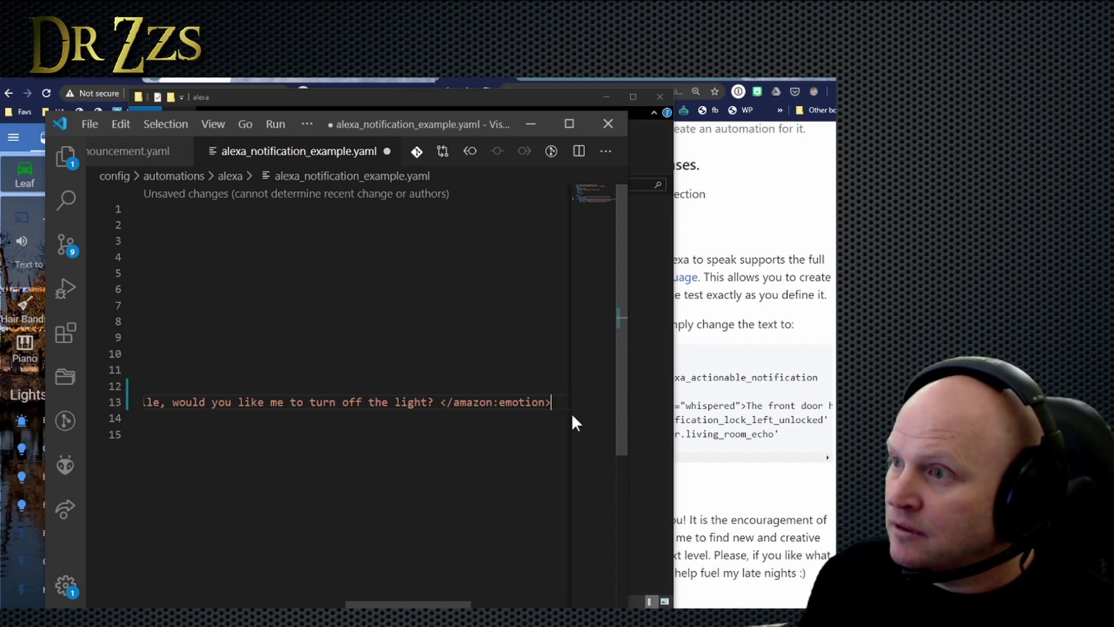
key(Home)
key(End)
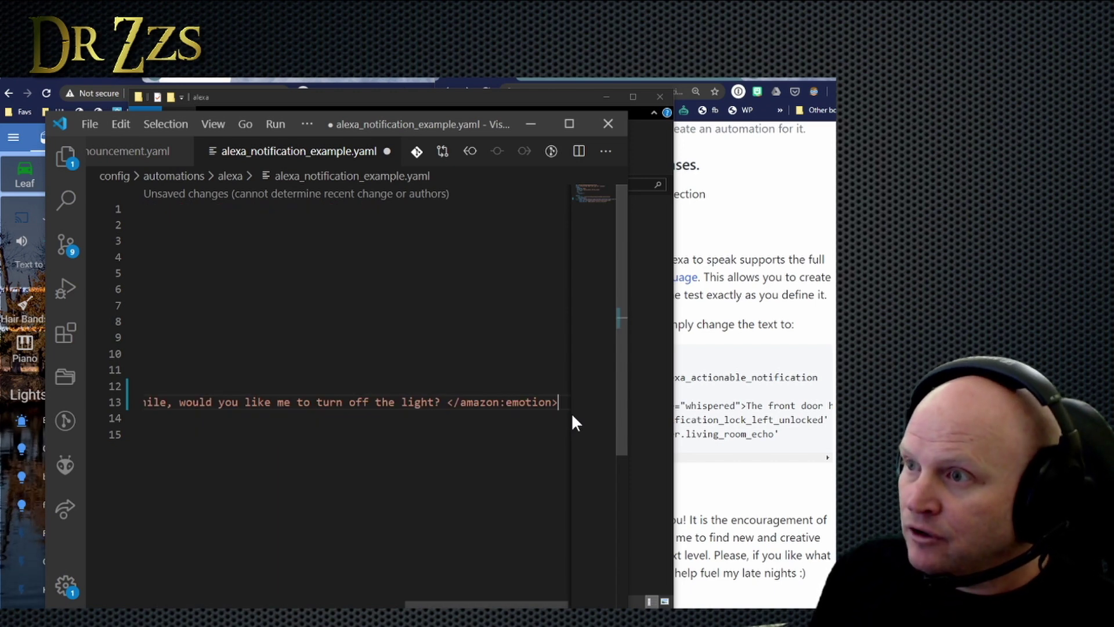
text(")
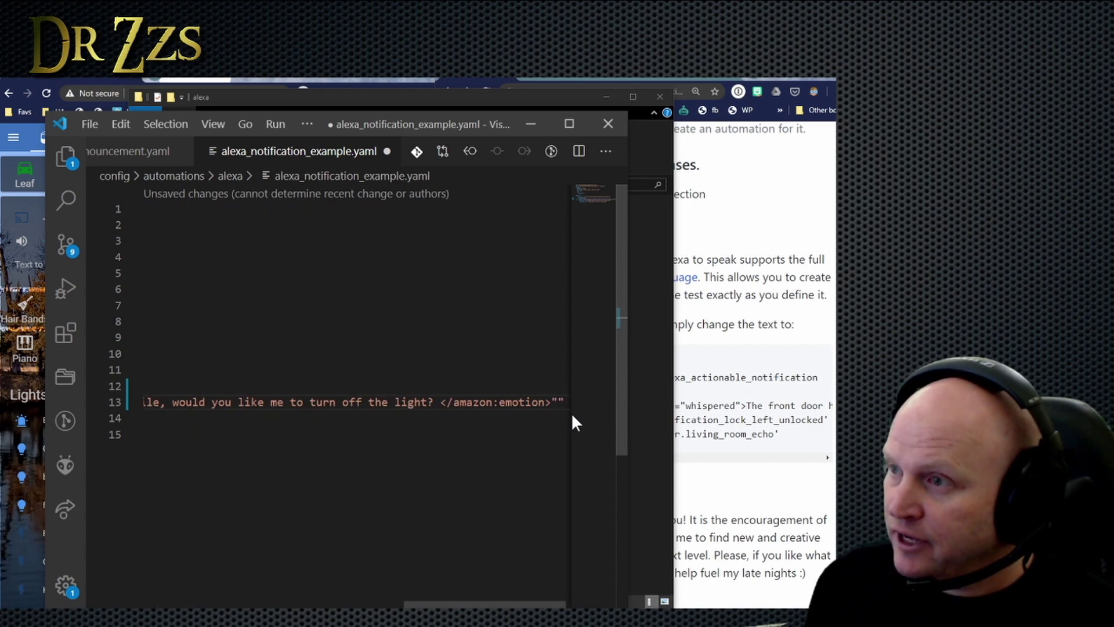
key(Delete)
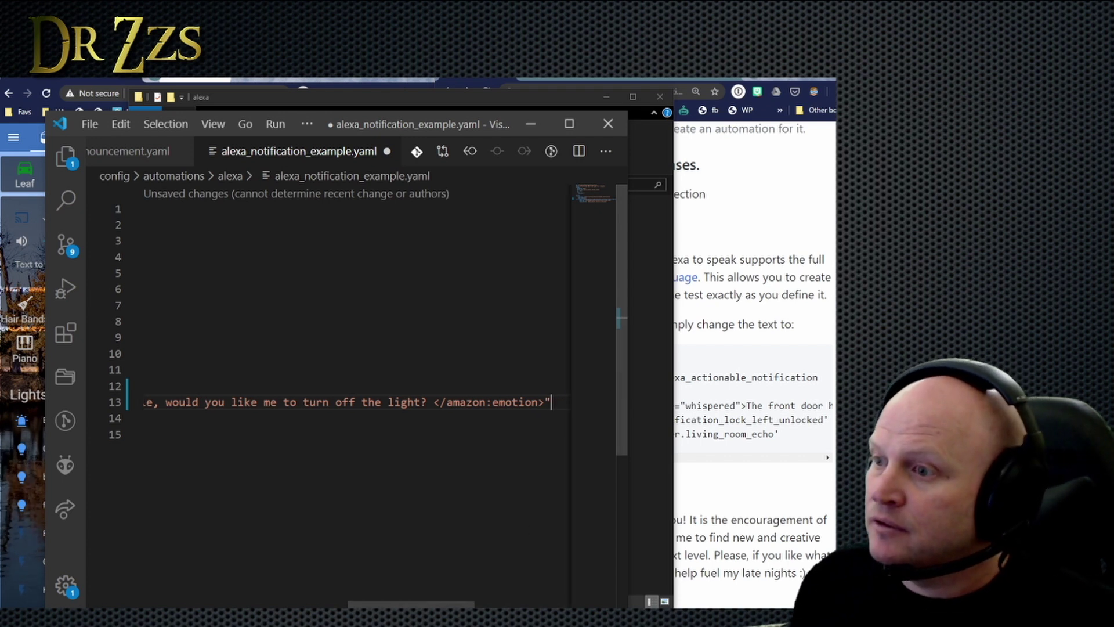
scroll(306, 578, left, 5)
scroll(307, 578, left, 5)
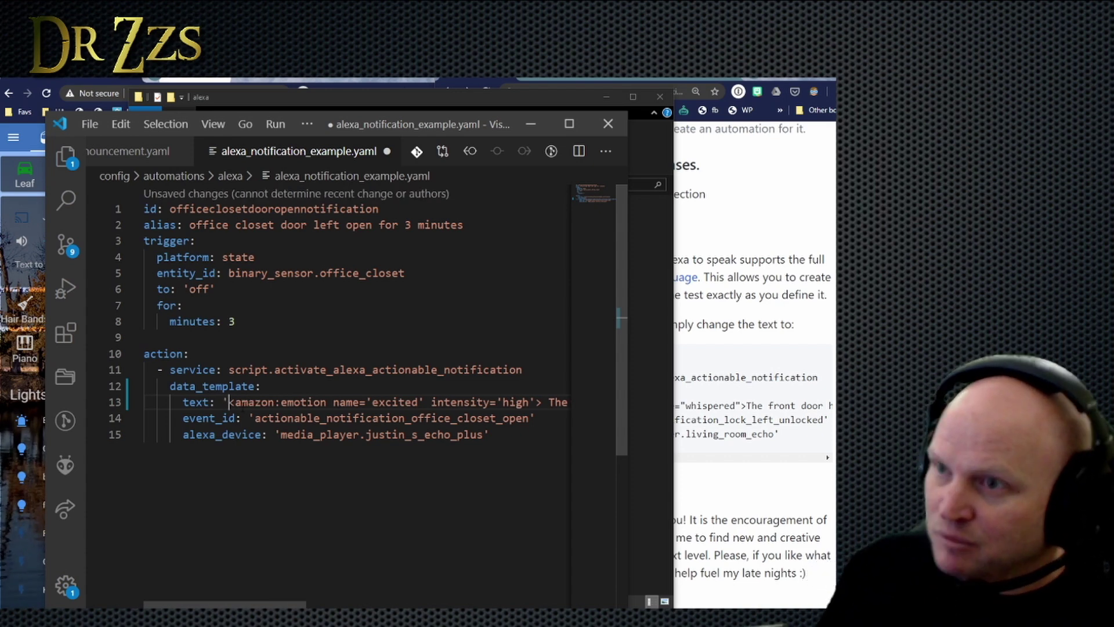
key(BackSpace)
text(")
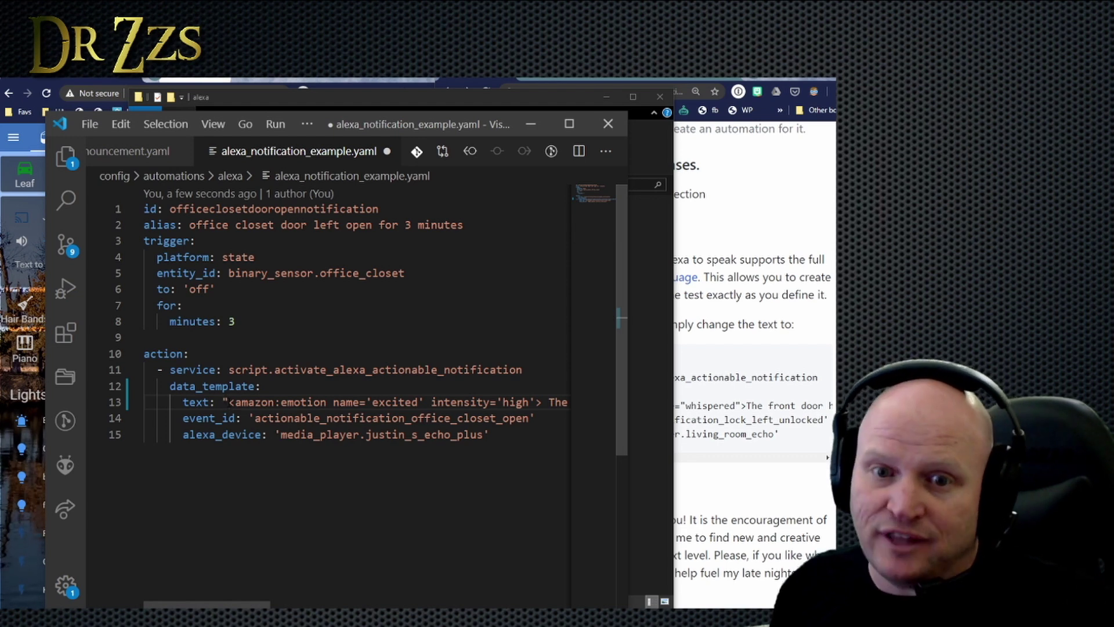
Save alexa_notification_example.yaml with the double-quoted excited emotion text.
click(727, 492)
shift+click(328, 541)
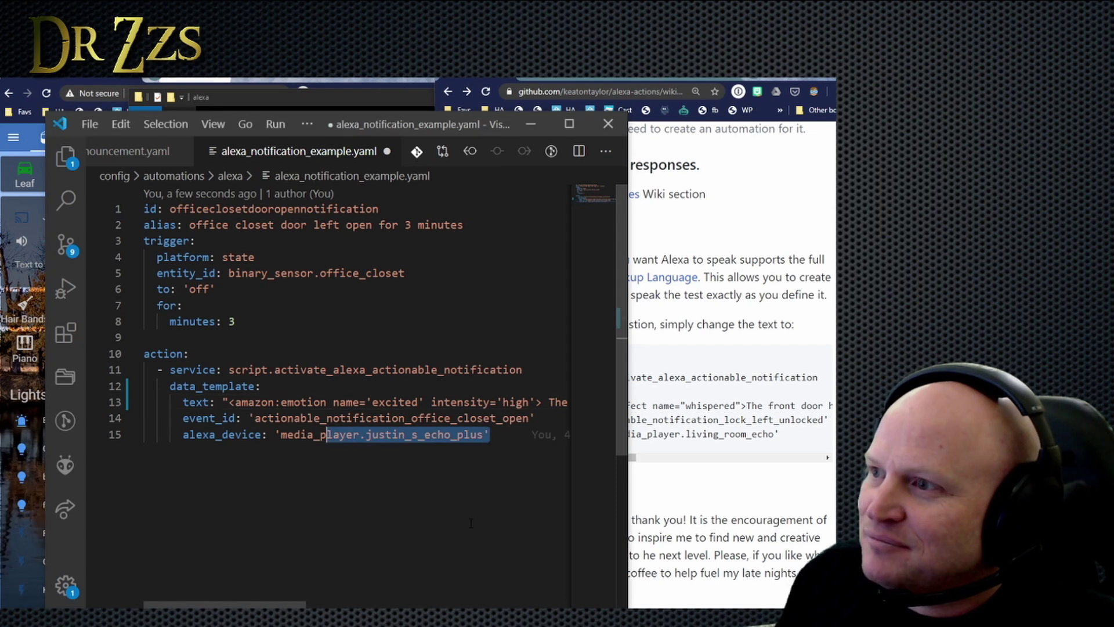
scroll(329, 598, right, 2)
scroll(233, 581, right, 5)
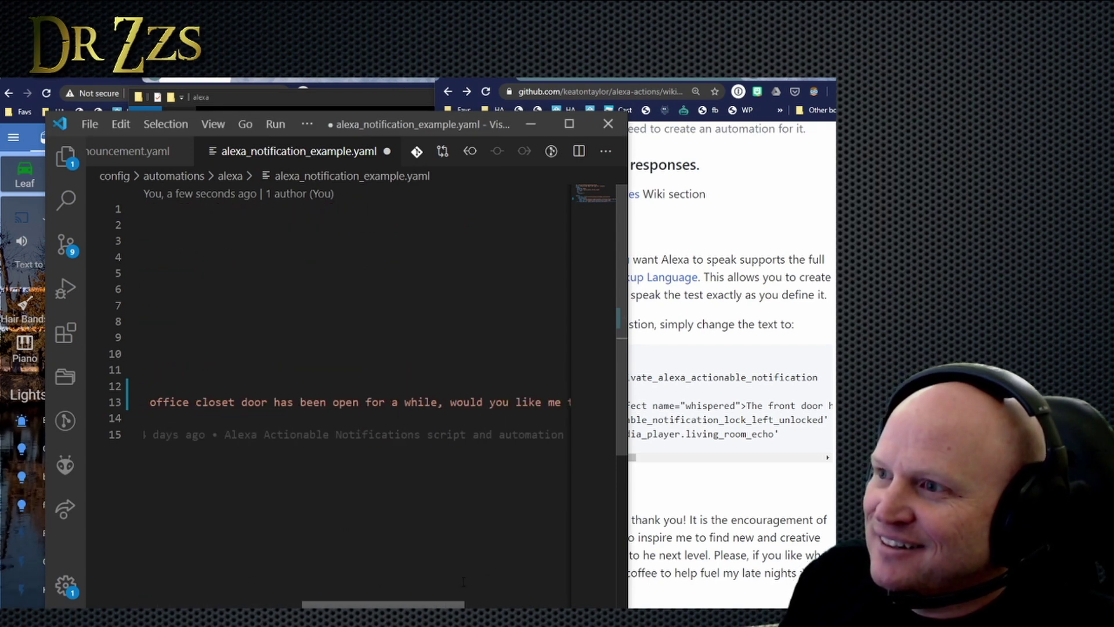
scroll(193, 576, left, 7)
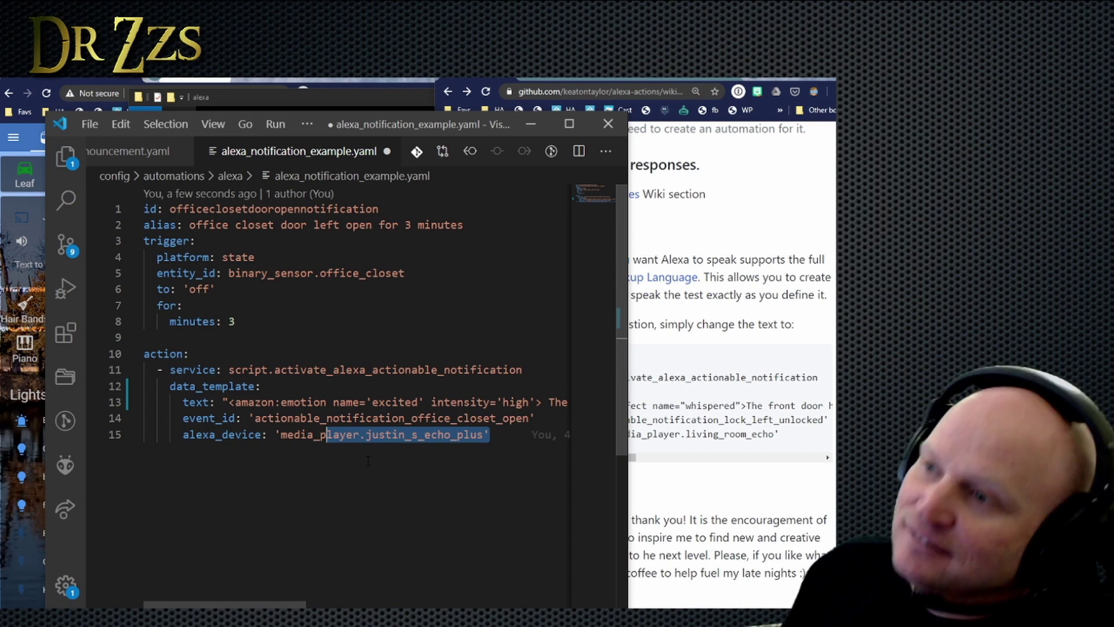
key(ctrl+s)
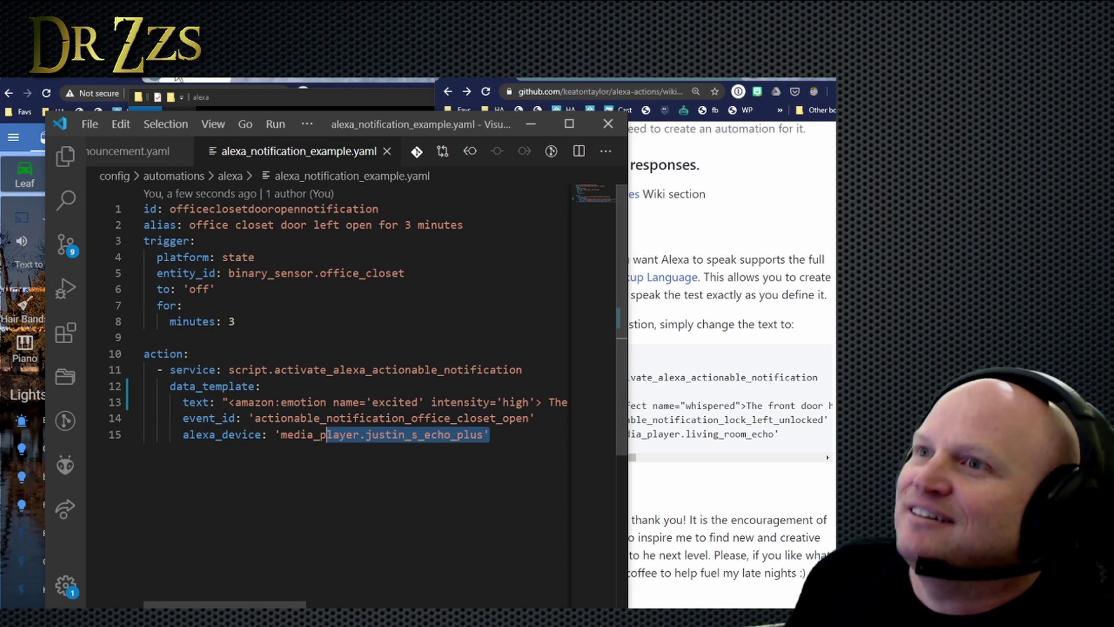
Reload the automations from Configuration > Server Controls in Home Assistant.
click(3, 170)
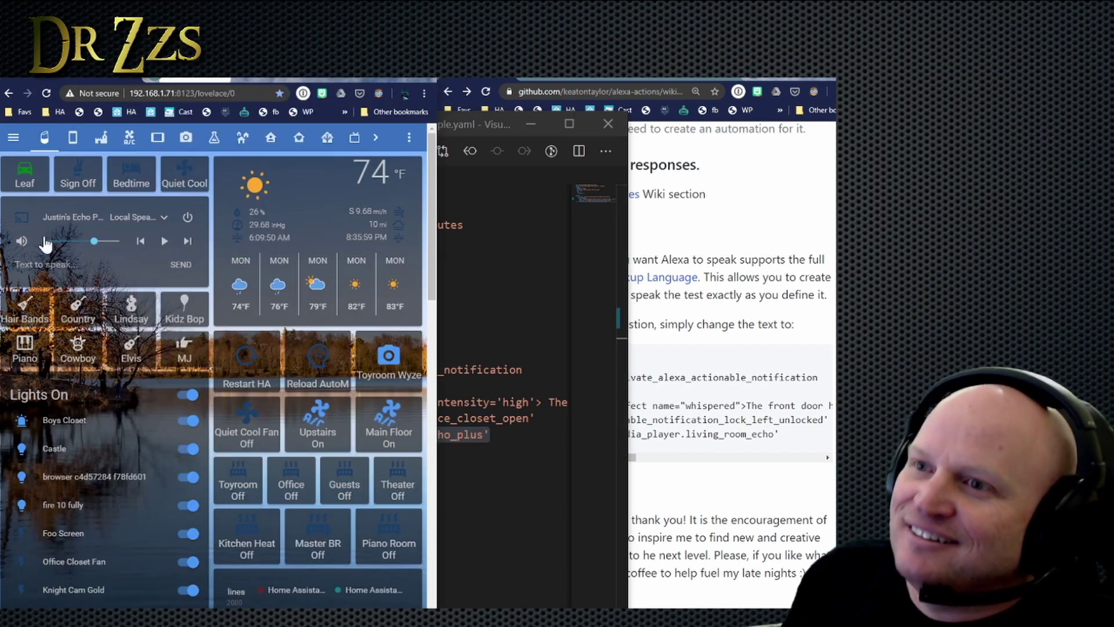
click(13, 137)
scroll(70, 499, down, 3)
click(66, 539)
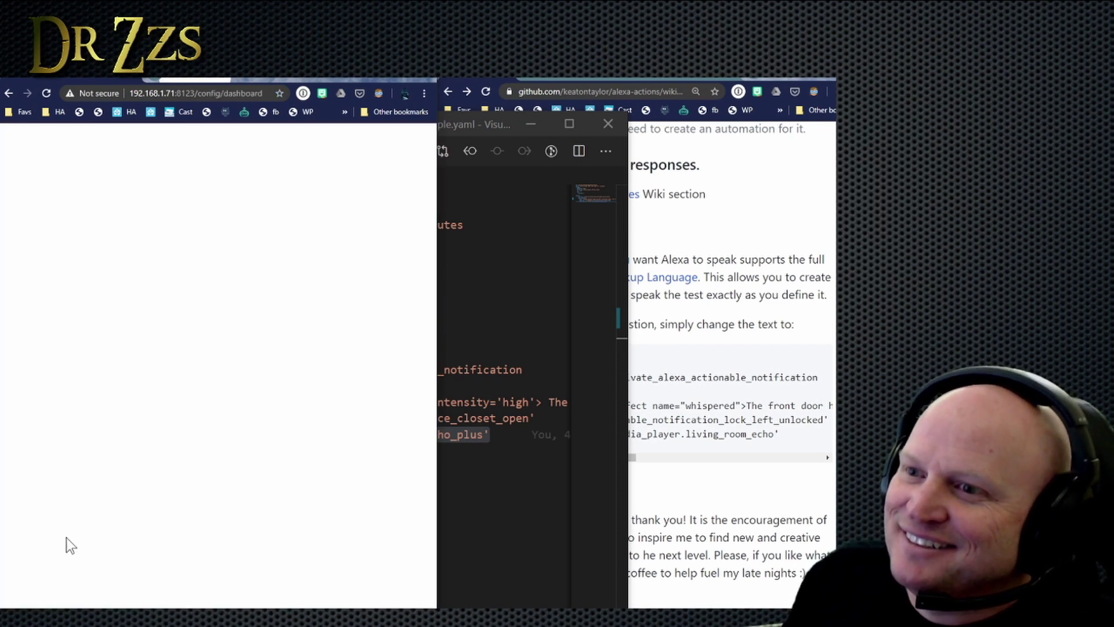
scroll(70, 523, down, 7)
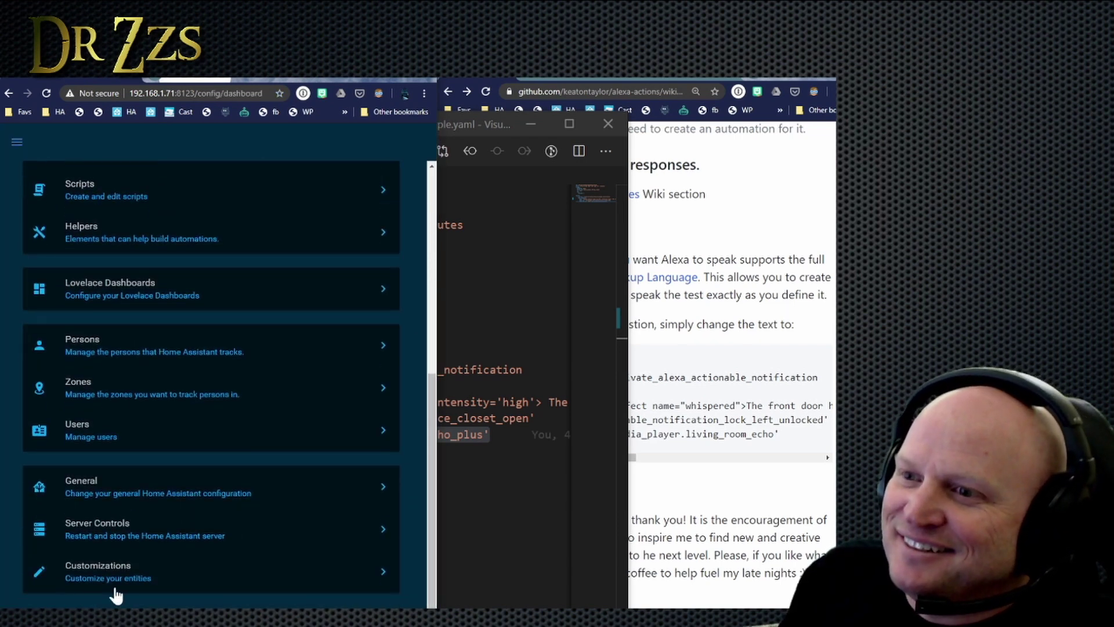
click(90, 522)
scroll(92, 524, down, 3)
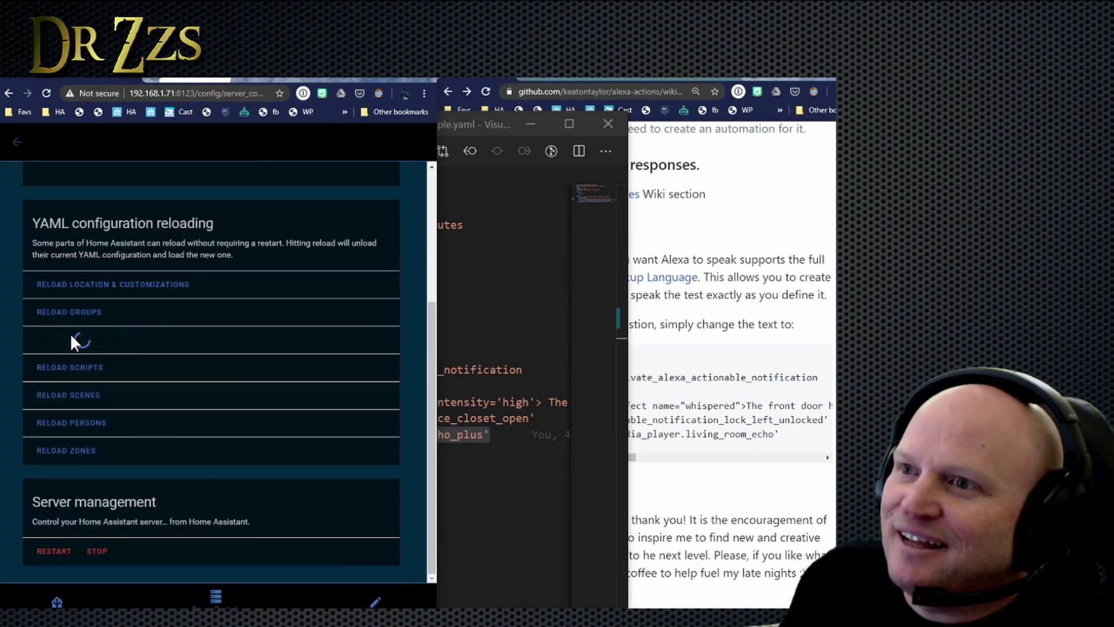
click(71, 340)
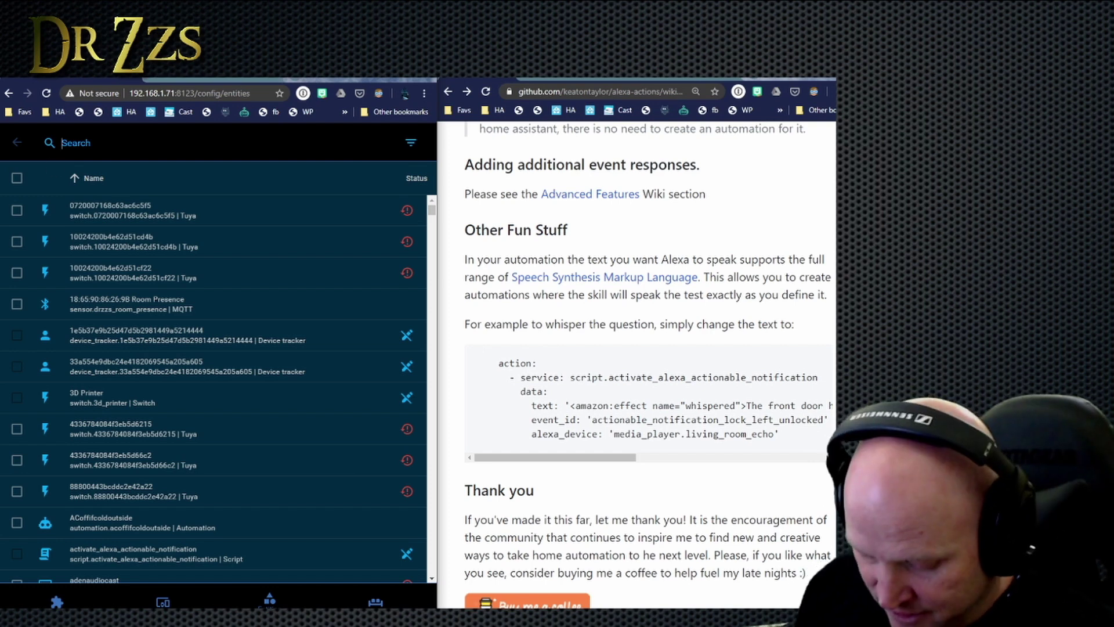
Find the 'office closet door left open for 3 minutes' automation by searching 'office closet' and execute it.
text(ffice)
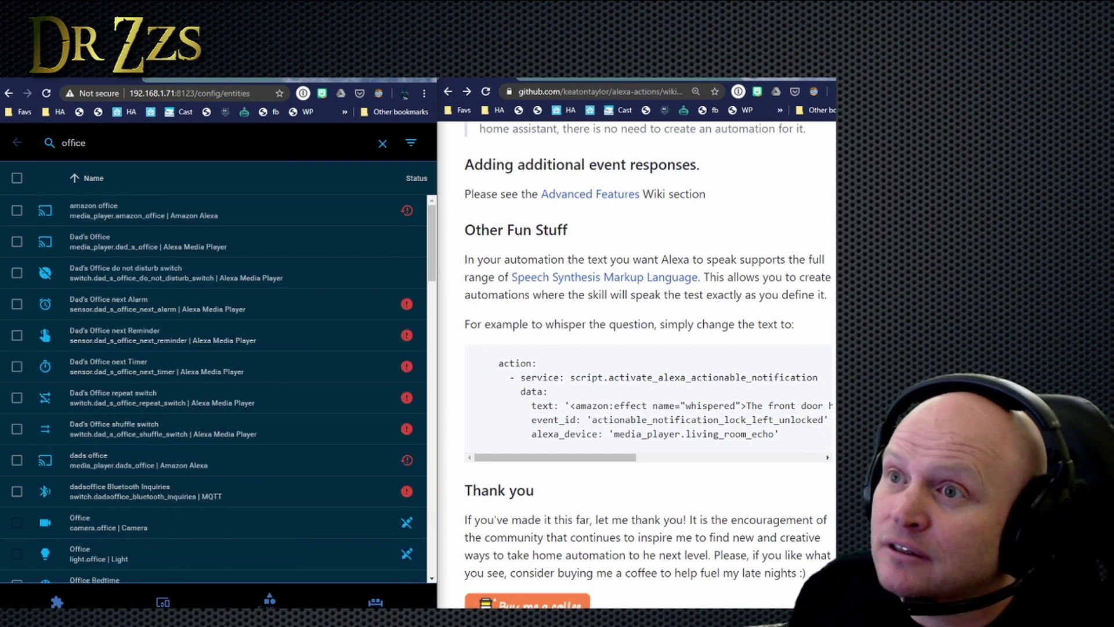
text(closet)
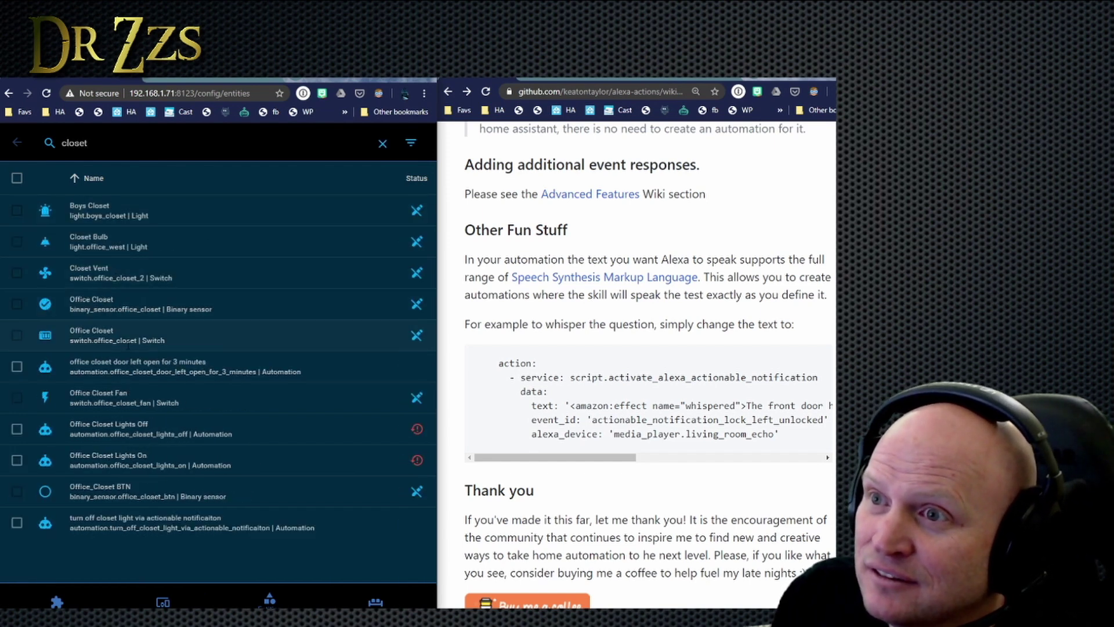
click(158, 371)
click(328, 255)
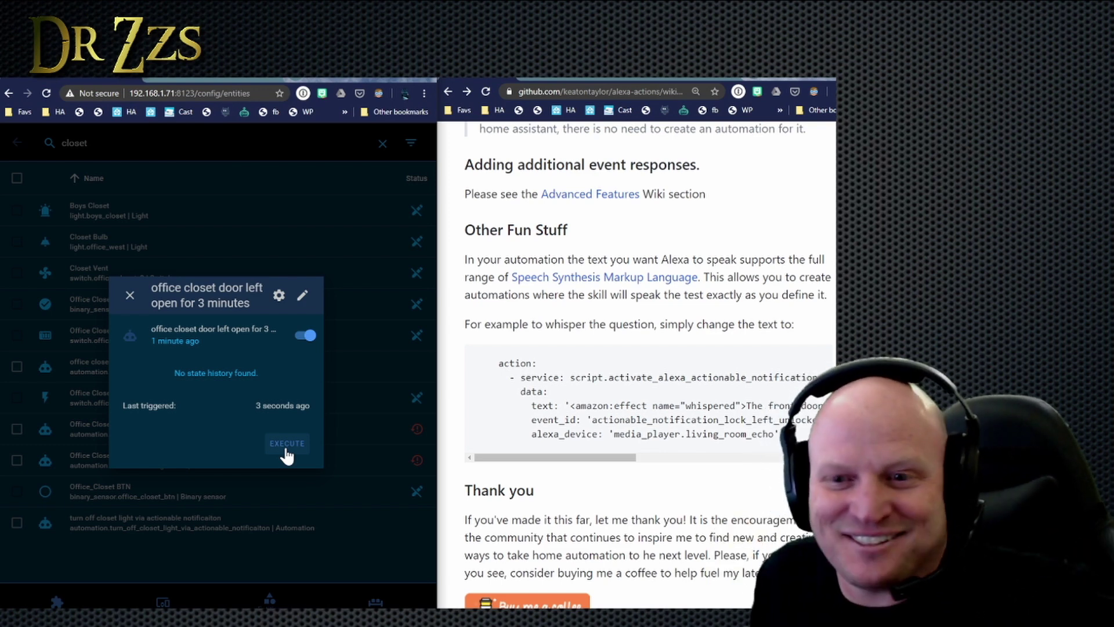
scroll(689, 406, down, 4)
scroll(747, 391, up, 4)
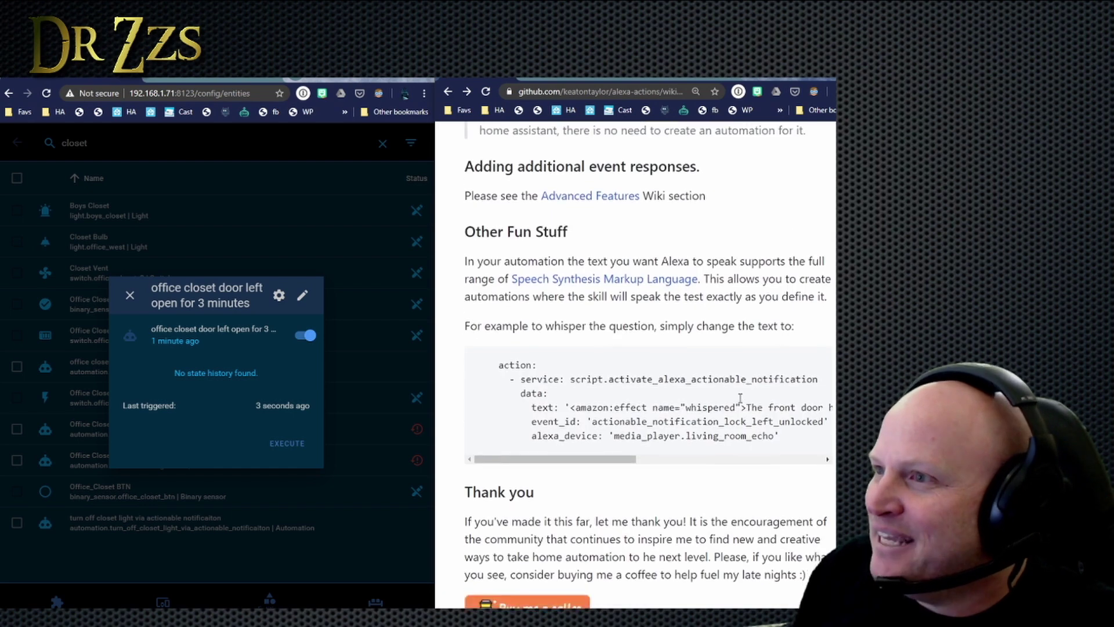
scroll(643, 353, down, 5)
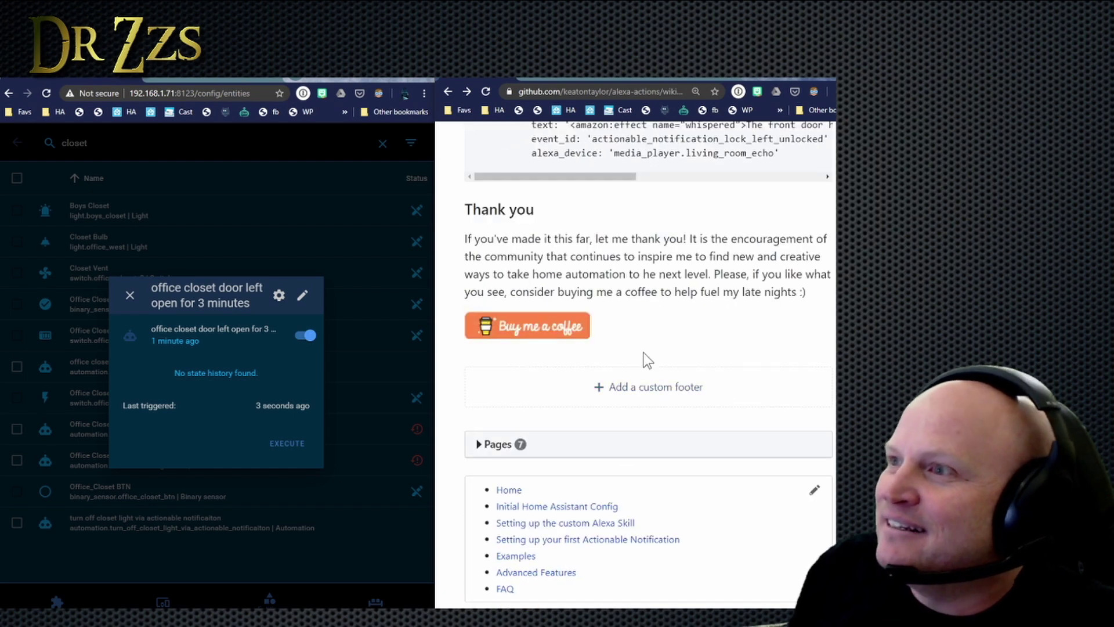
click(523, 328)
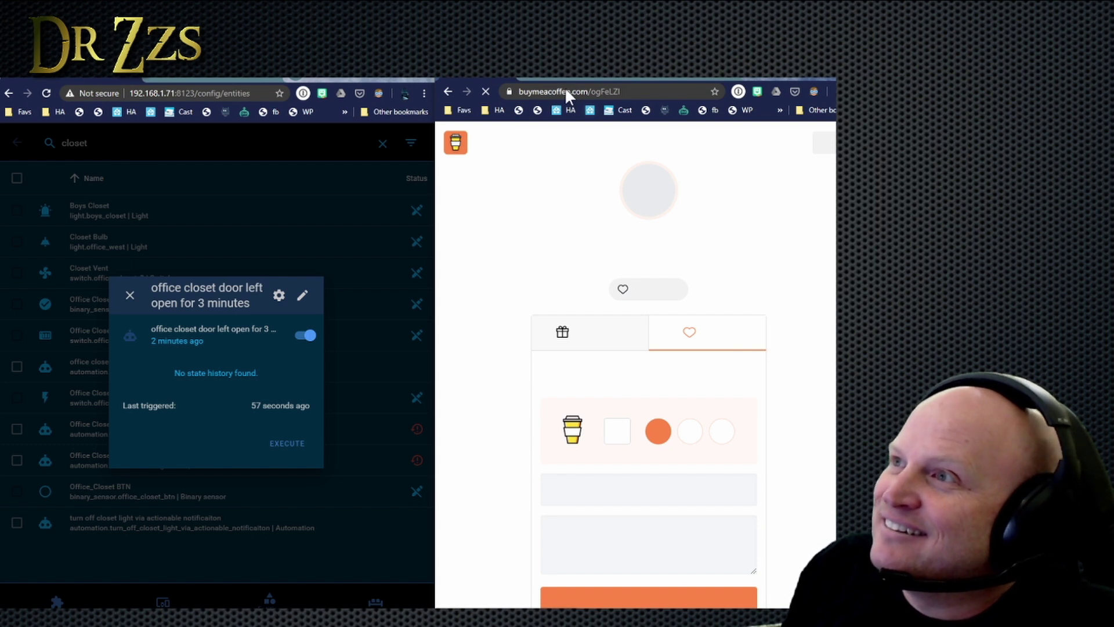
click(558, 87)
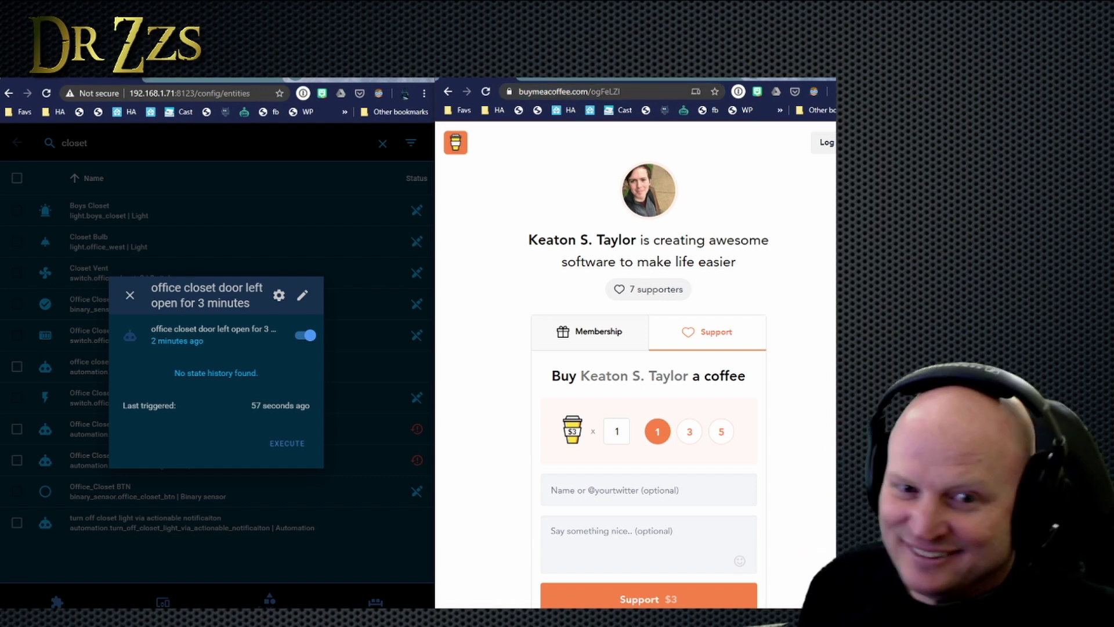
click(449, 92)
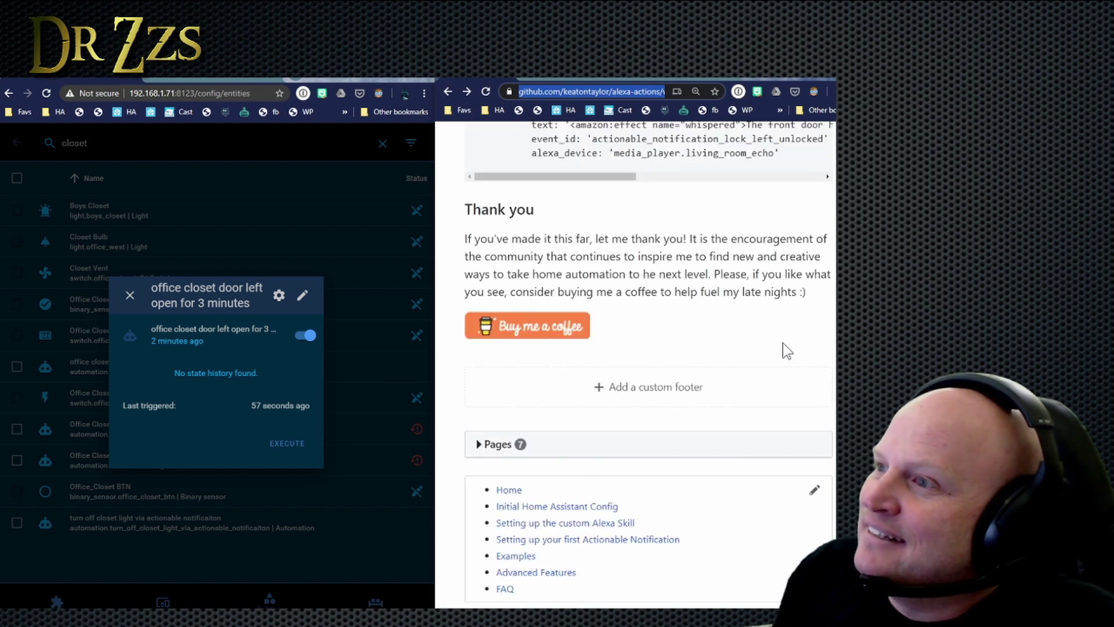
scroll(751, 348, up, 6)
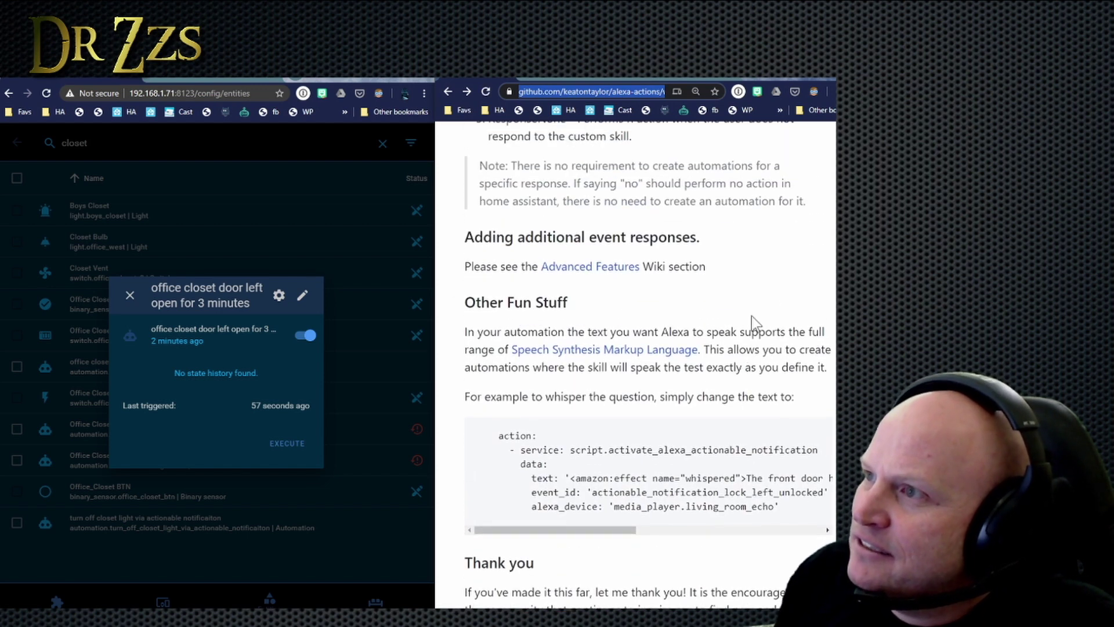